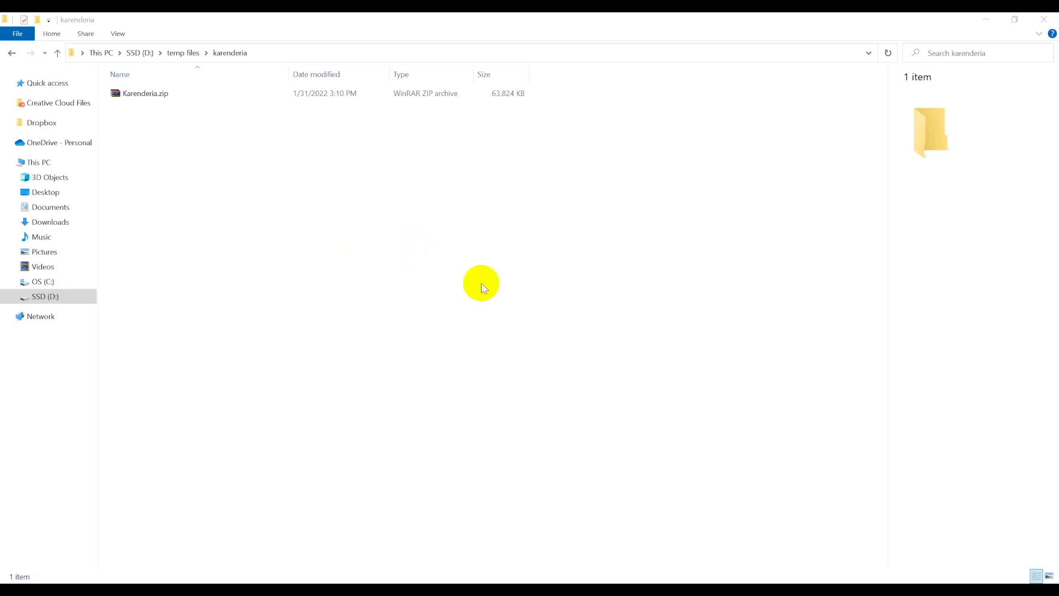
Extract Karenderia.zip here with WinRAR to get install.zip and the documentation PDF.
{"action": "left_click", "coordinate": [360, 203]}
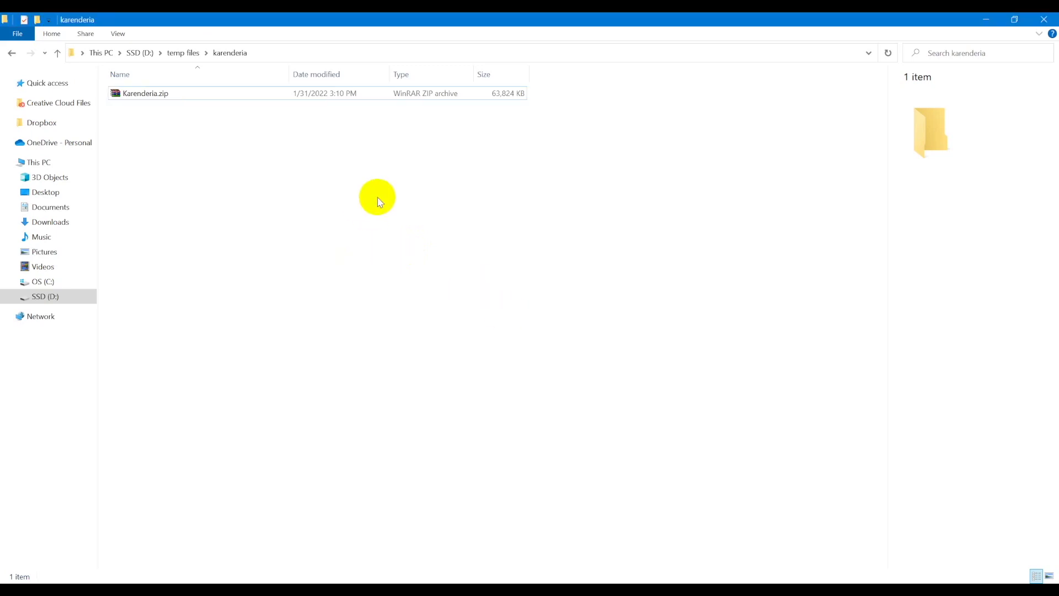
{"action": "right_click", "coordinate": [155, 99]}
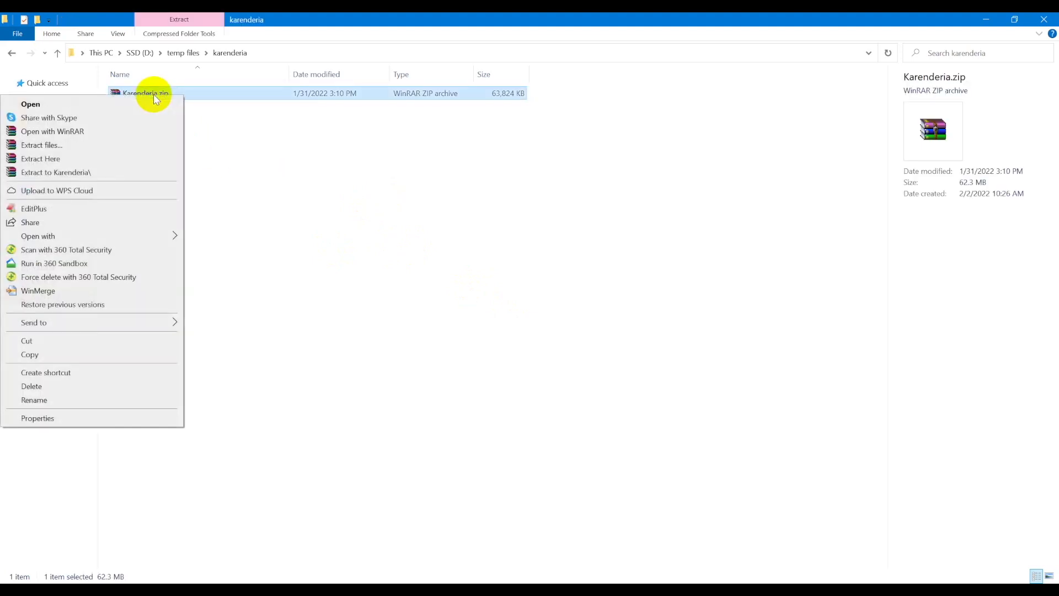
{"action": "left_click", "coordinate": [129, 158]}
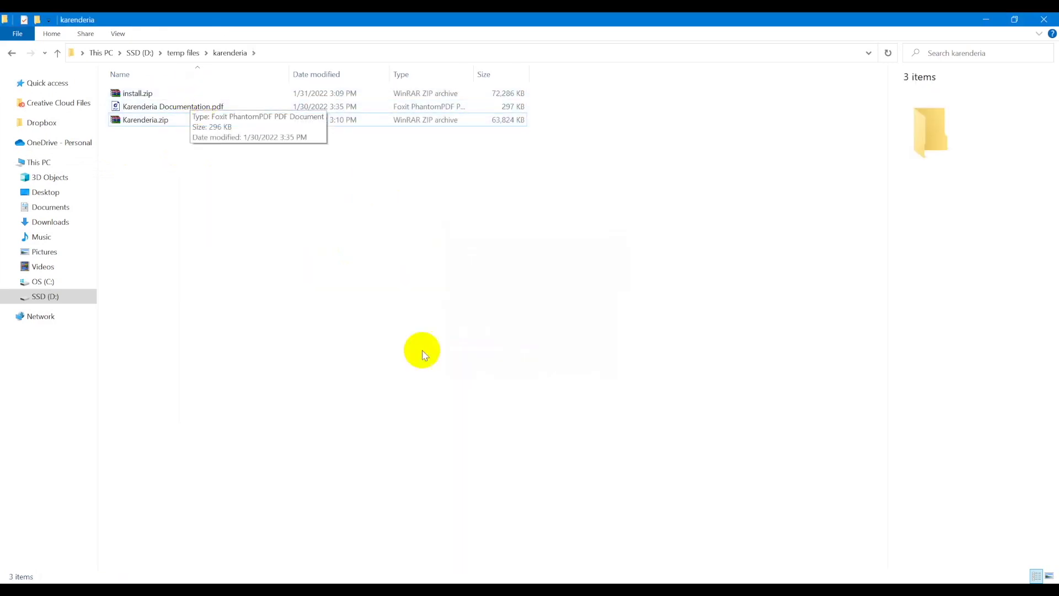
{"action": "key", "text": "alt+Tab"}
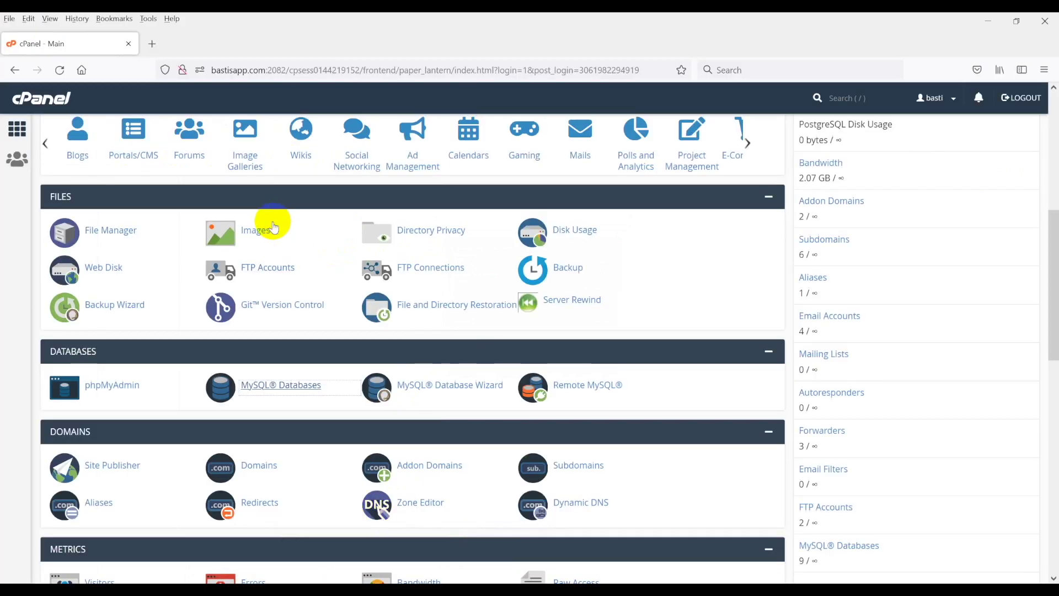
In MySQL Databases, opened in a new tab, create the database 'test' (basti_test).
{"action": "scroll", "coordinate": [264, 311], "scroll_direction": "down", "scroll_amount": 1}
{"action": "right_click", "coordinate": [270, 324]}
{"action": "left_click", "coordinate": [298, 334]}
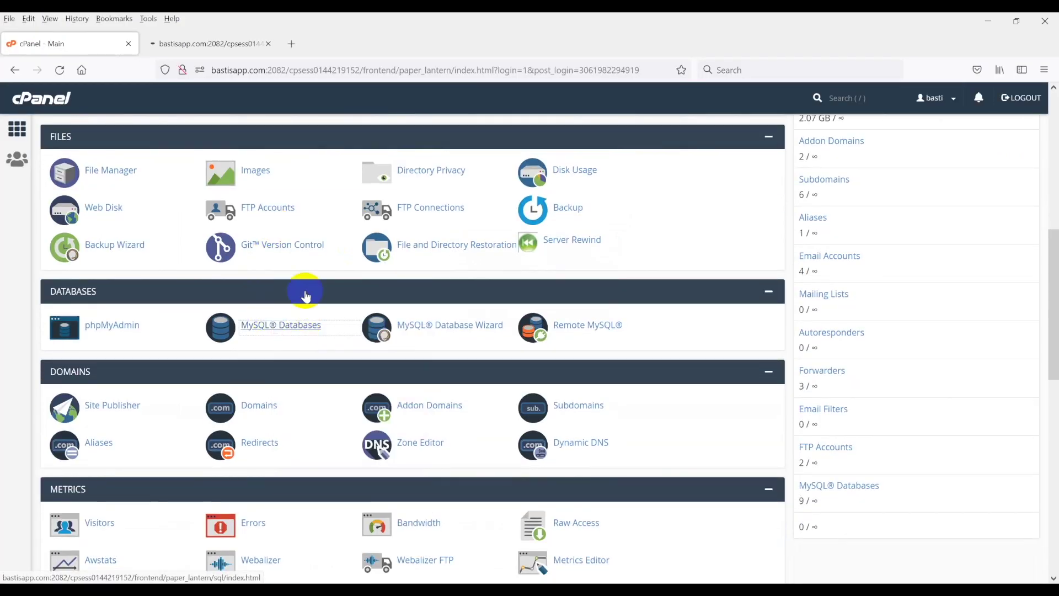
{"action": "left_click", "coordinate": [216, 44]}
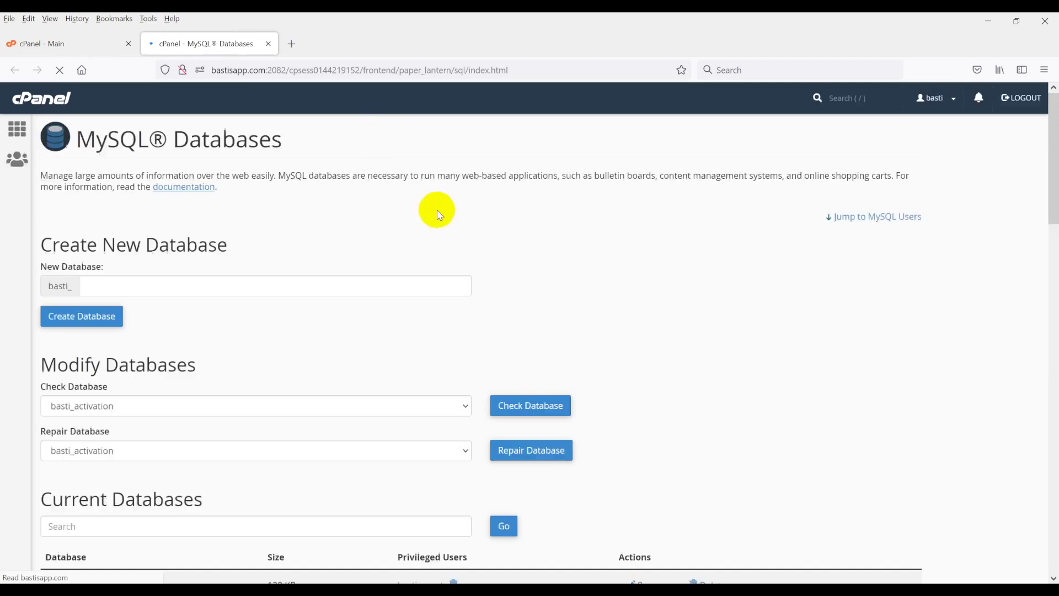
{"action": "left_click", "coordinate": [167, 292]}
{"action": "type", "text": "tes"}
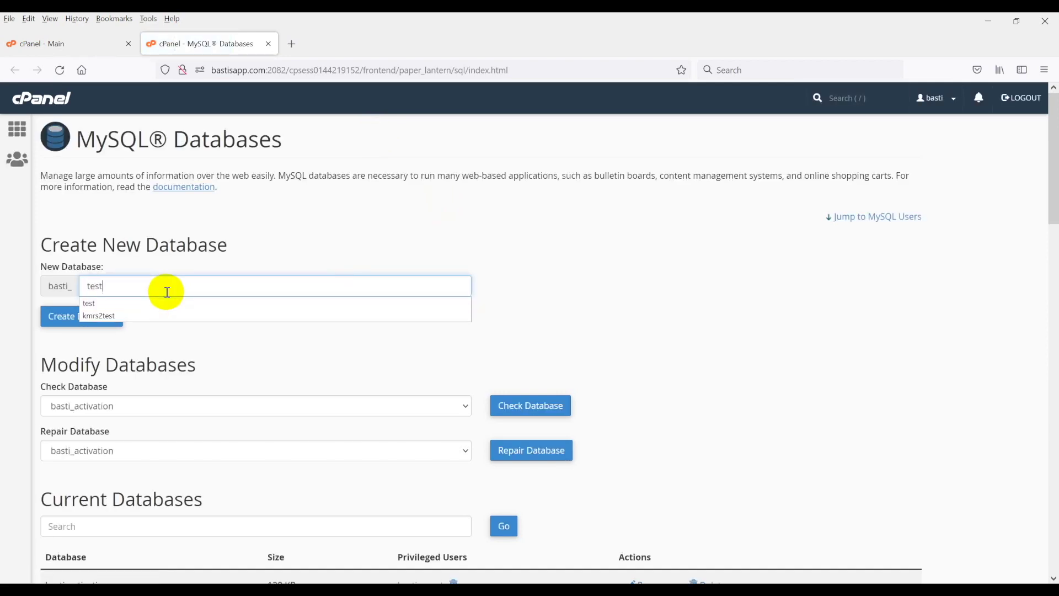
{"action": "type", "text": "t"}
{"action": "left_click", "coordinate": [107, 315]}
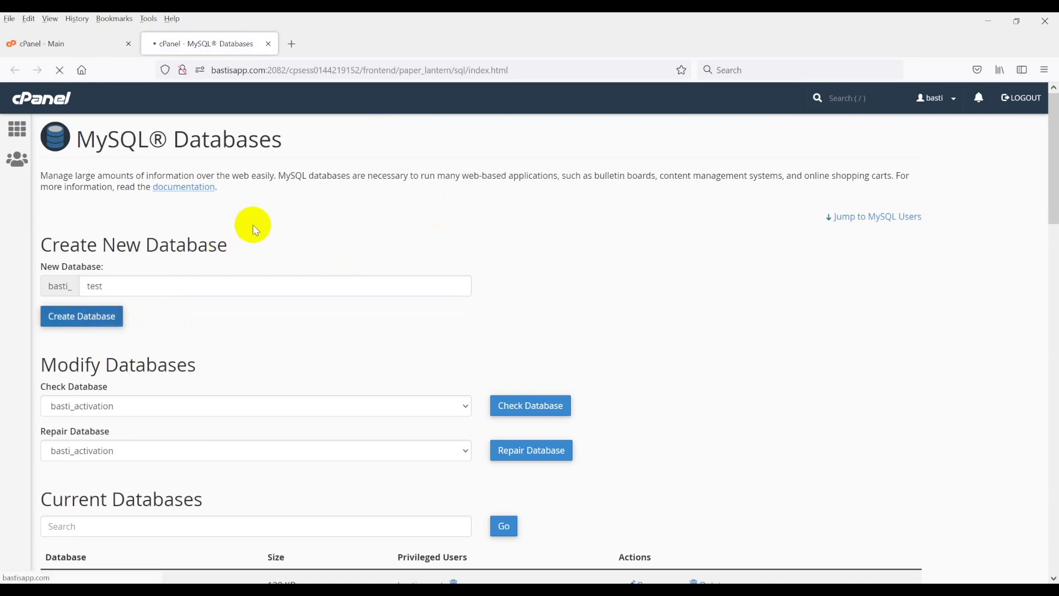
Copy the basti_test database name into the notes and return to MySQL Databases.
{"action": "double_click", "coordinate": [170, 182]}
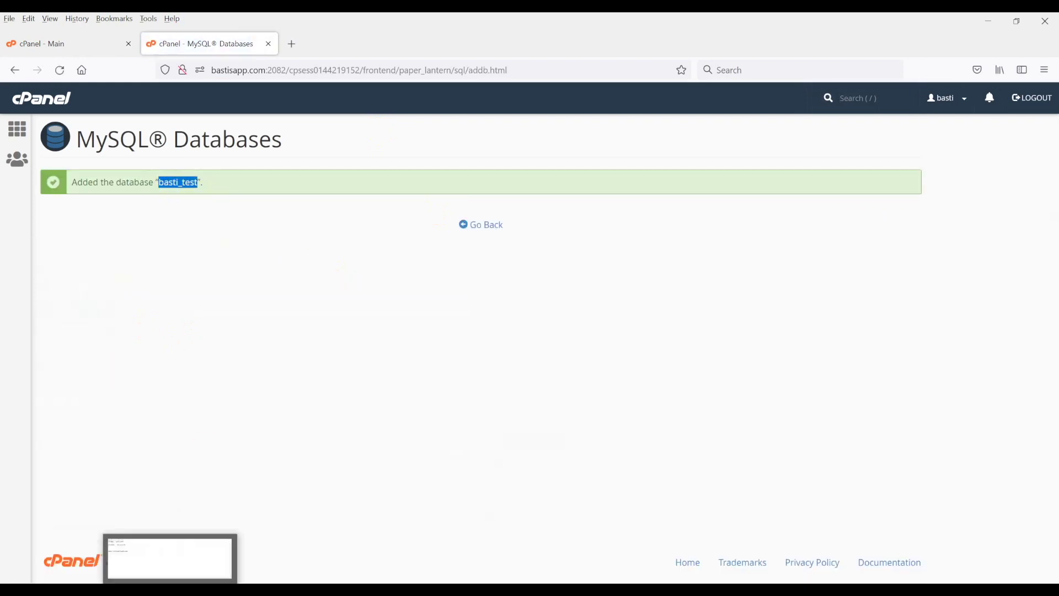
{"action": "left_click", "coordinate": [171, 561]}
{"action": "key", "text": "shift+Up"}
{"action": "key", "text": "shift+Up"}
{"action": "key", "text": "shift+Up"}
{"action": "key", "text": "shift+Up"}
{"action": "key", "text": "BackSpace"}
{"action": "left_click", "coordinate": [362, 189]}
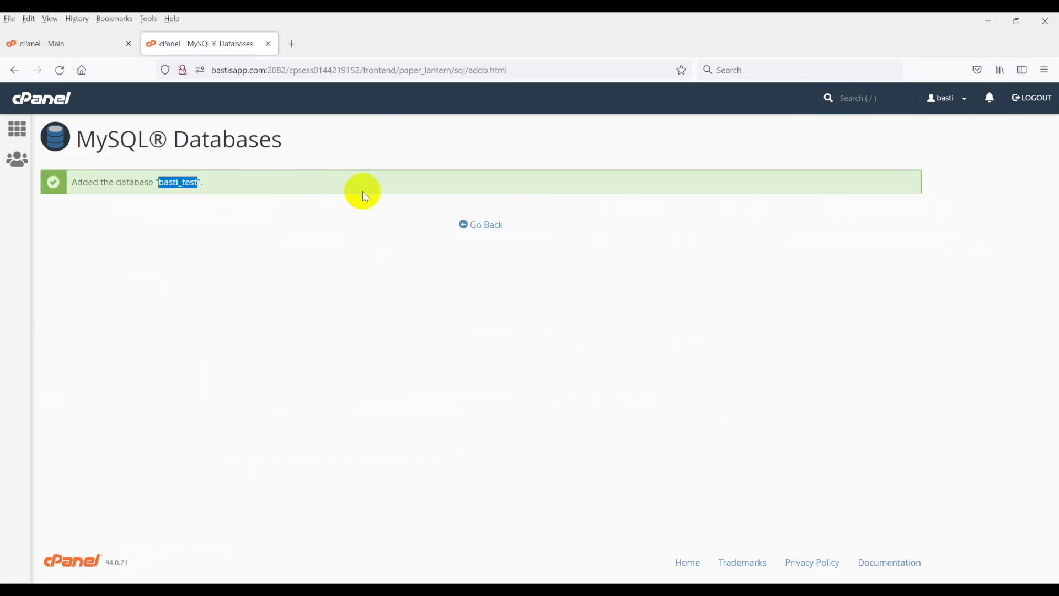
{"action": "left_click", "coordinate": [473, 225]}
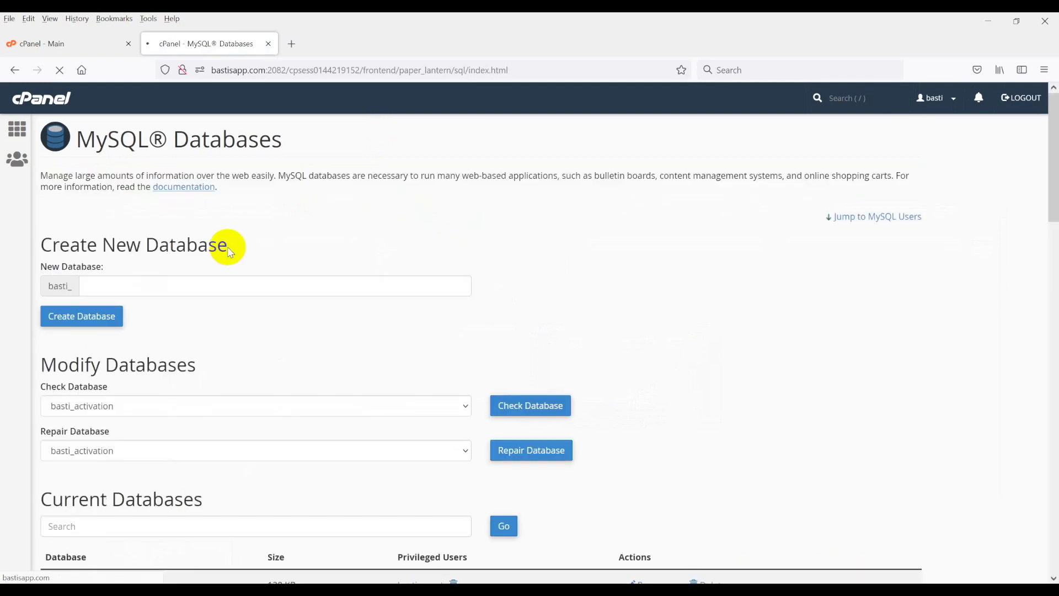
{"action": "scroll", "coordinate": [212, 259], "scroll_direction": "down", "scroll_amount": 5}
Enter username 'test' and fill both password fields with a generated strong password.
{"action": "scroll", "coordinate": [204, 257], "scroll_direction": "down", "scroll_amount": 8}
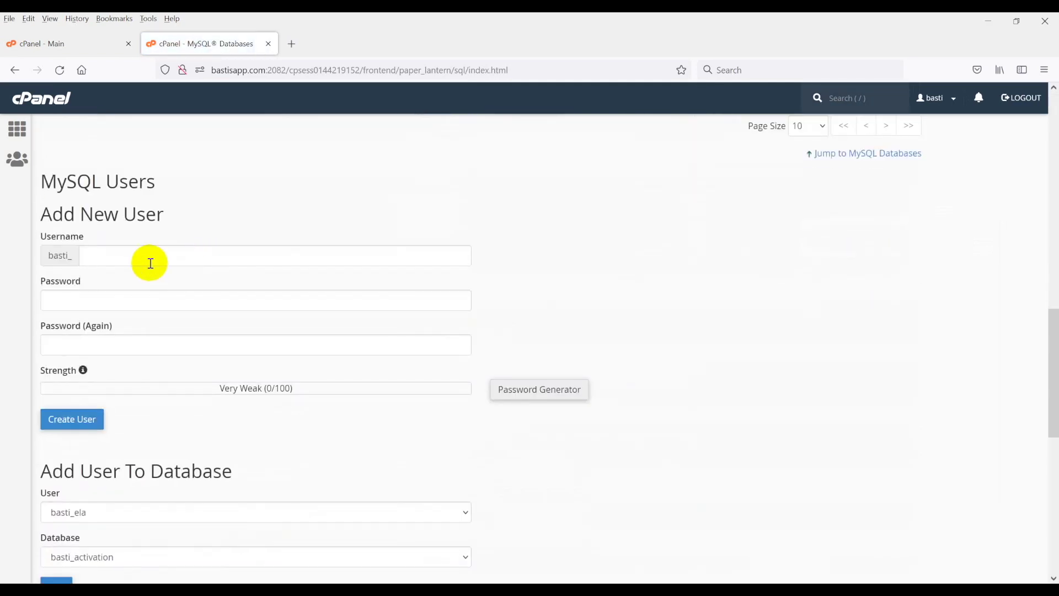
{"action": "left_click", "coordinate": [149, 258]}
{"action": "type", "text": "test"}
{"action": "key", "text": "Tab"}
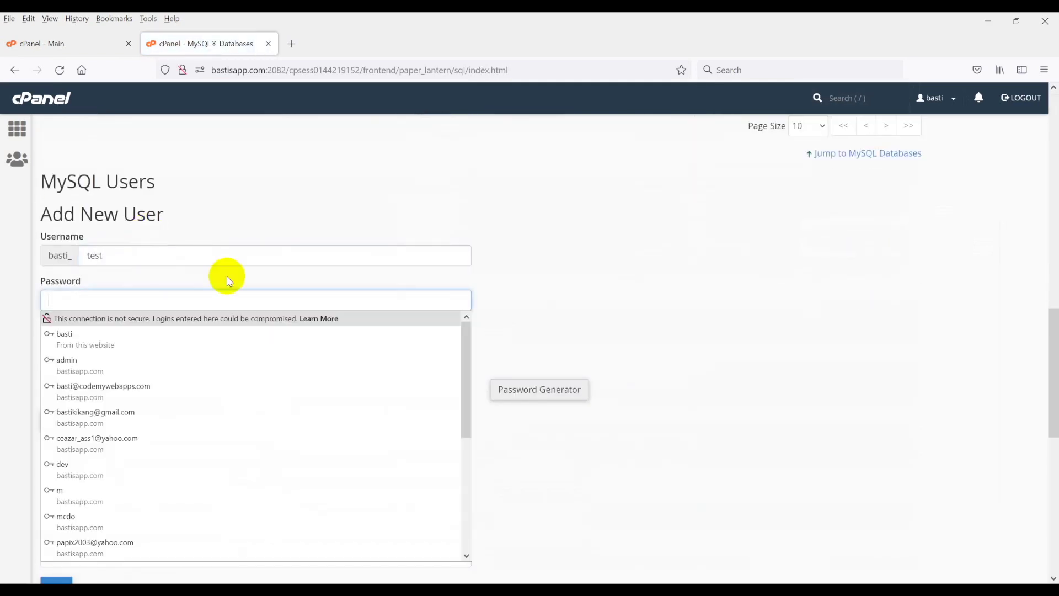
{"action": "left_click", "coordinate": [537, 393]}
{"action": "left_click", "coordinate": [485, 293]}
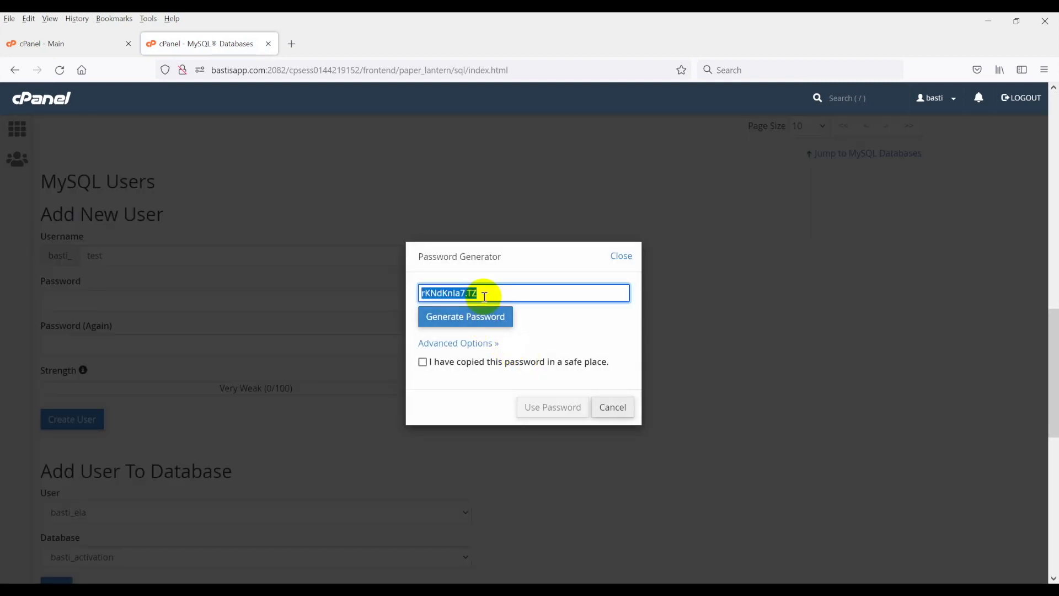
{"action": "left_click", "coordinate": [453, 359]}
{"action": "left_click", "coordinate": [551, 407]}
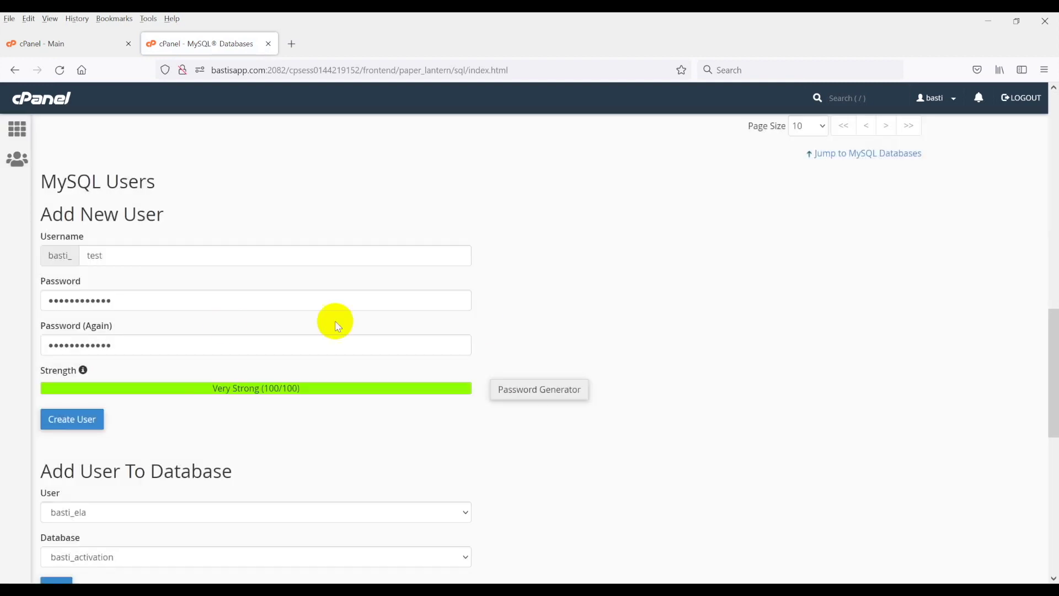
Record the credentials in the notes, create the basti_test user, and go back.
{"action": "key", "text": "alt+Tab"}
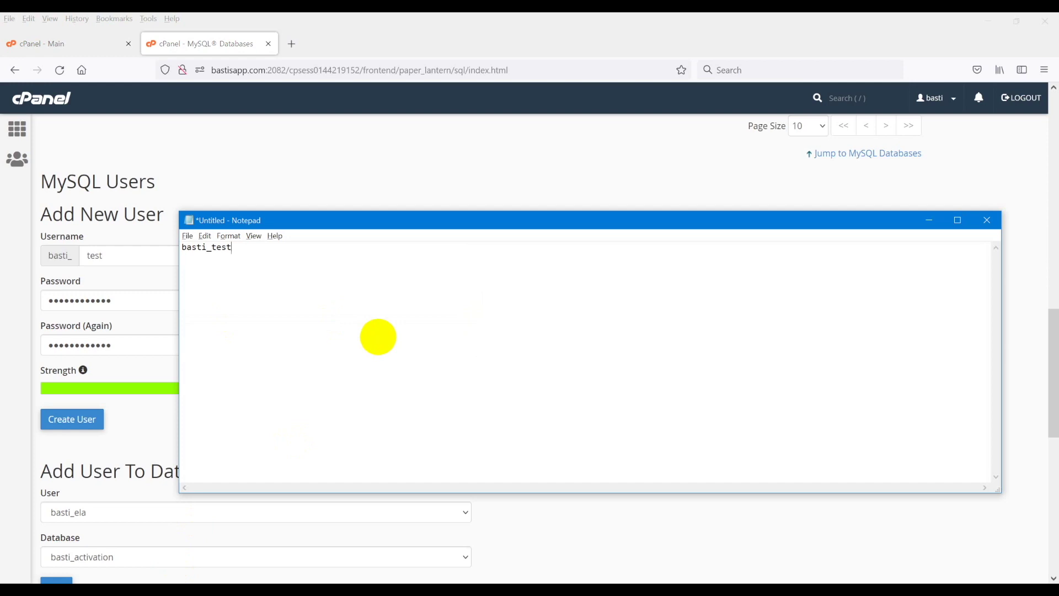
{"action": "left_click", "coordinate": [451, 164]}
{"action": "scroll", "coordinate": [303, 213], "scroll_direction": "down", "scroll_amount": 3}
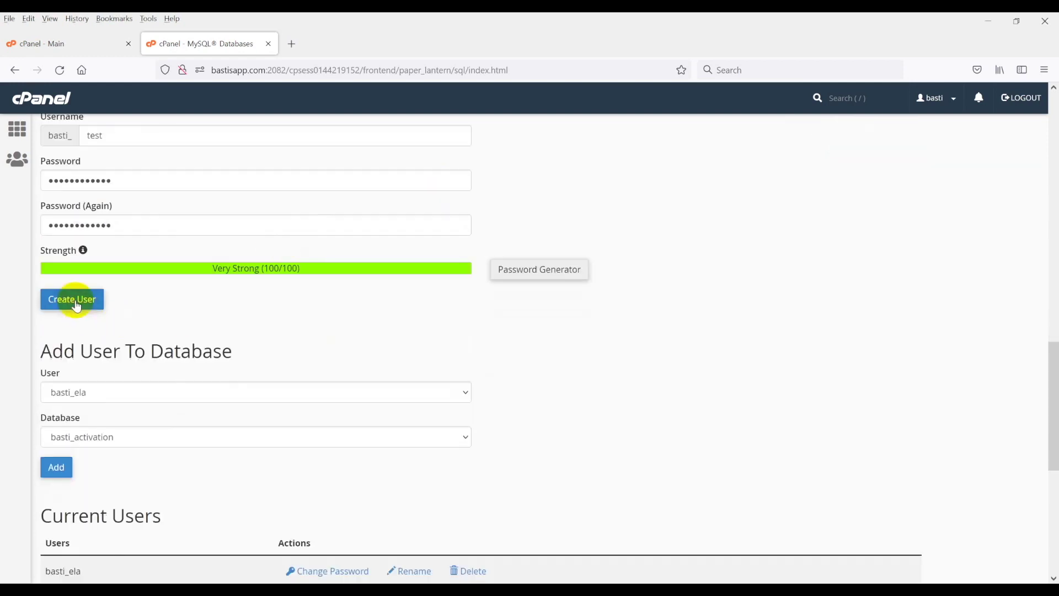
{"action": "key", "text": "Return"}
{"action": "left_click", "coordinate": [385, 224]}
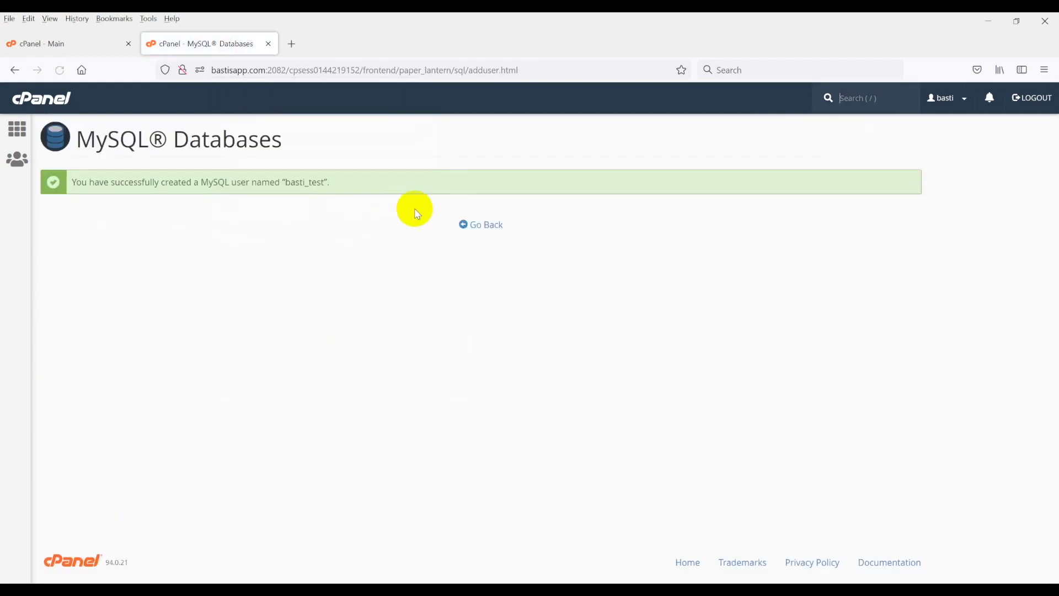
{"action": "left_click", "coordinate": [491, 225]}
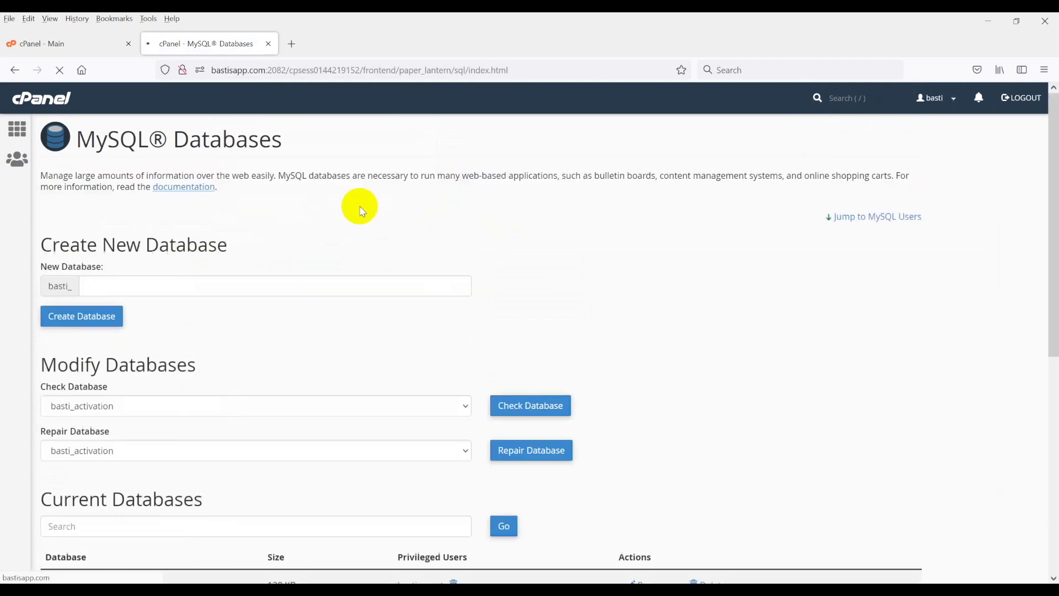
Add user basti_test to database basti_test.
{"action": "scroll", "coordinate": [223, 268], "scroll_direction": "down", "scroll_amount": 14}
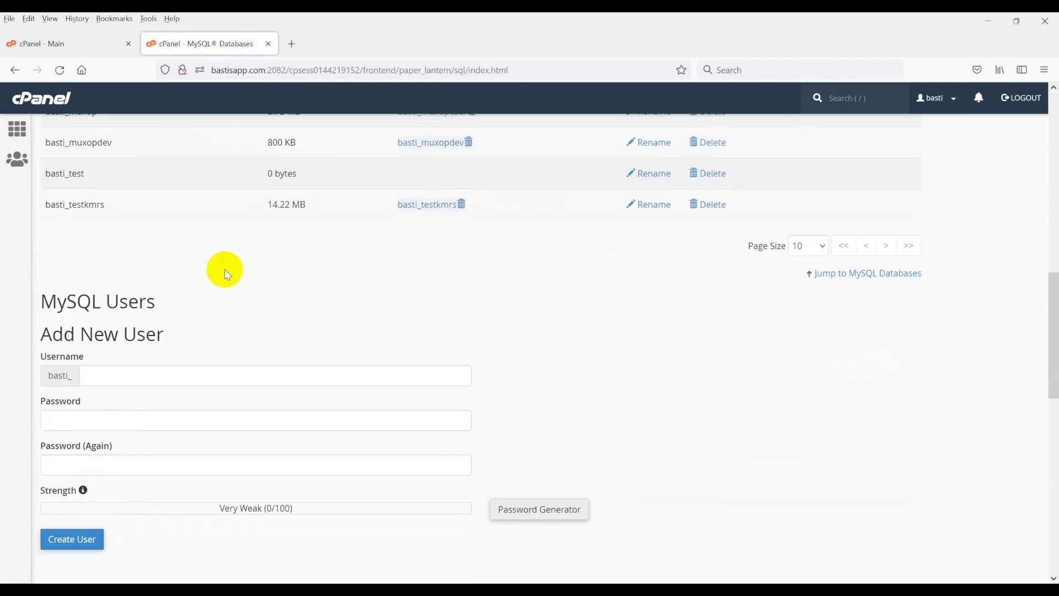
{"action": "scroll", "coordinate": [237, 264], "scroll_direction": "down", "scroll_amount": 5}
{"action": "left_click", "coordinate": [140, 211]}
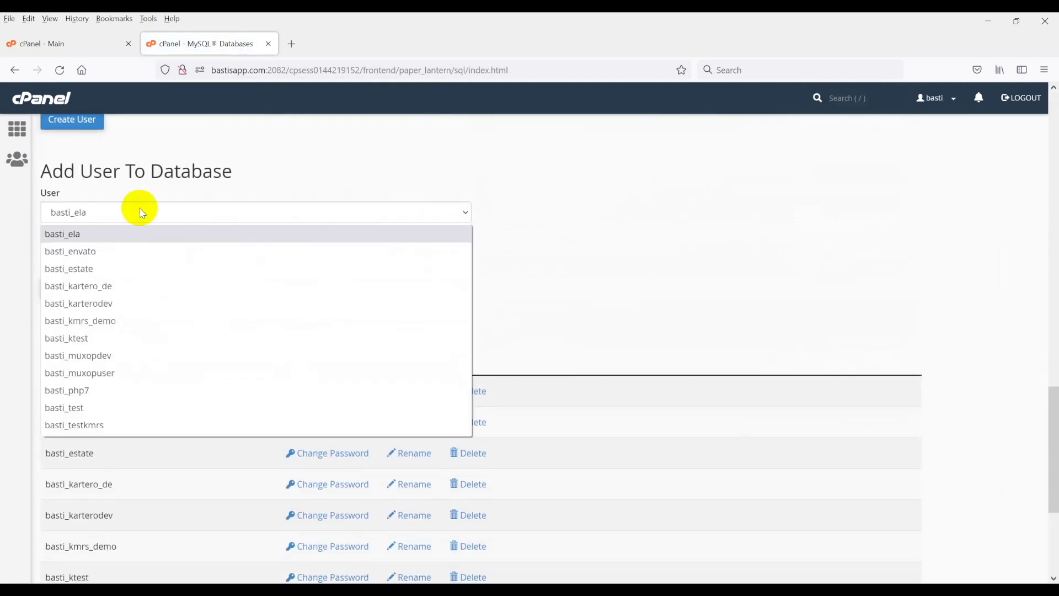
{"action": "left_click", "coordinate": [111, 408]}
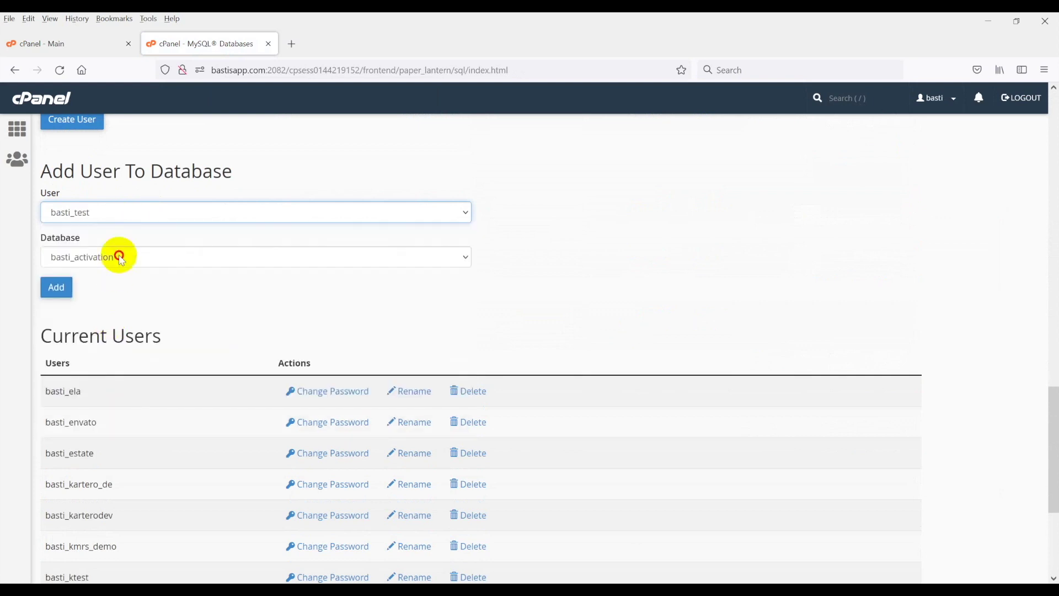
{"action": "left_click", "coordinate": [118, 256]}
{"action": "left_click", "coordinate": [104, 417]}
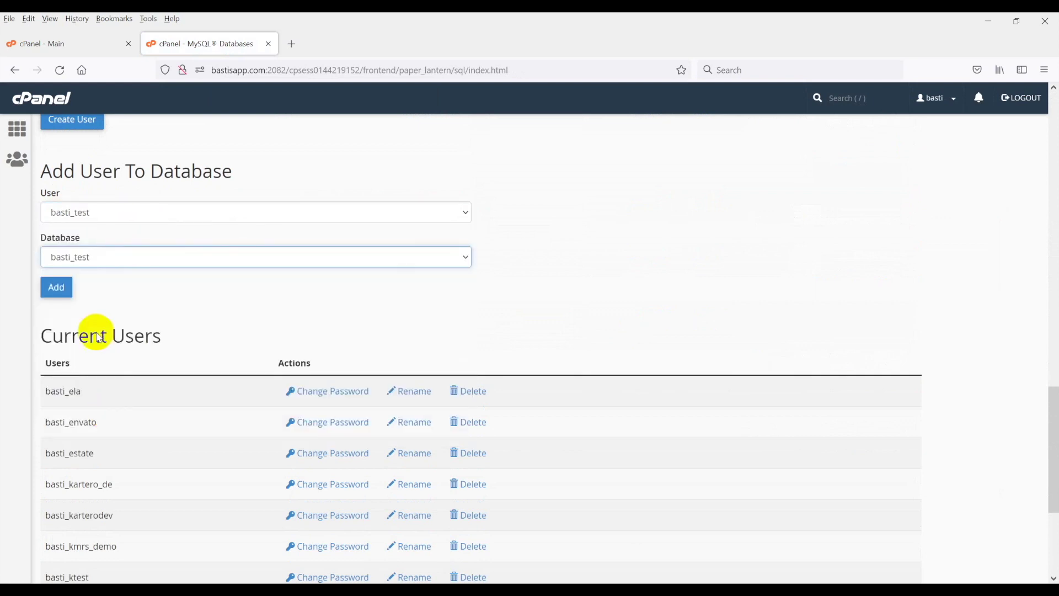
{"action": "left_click", "coordinate": [57, 287]}
Grant ALL PRIVILEGES, save the changes, and return to the databases page.
{"action": "left_click", "coordinate": [83, 249]}
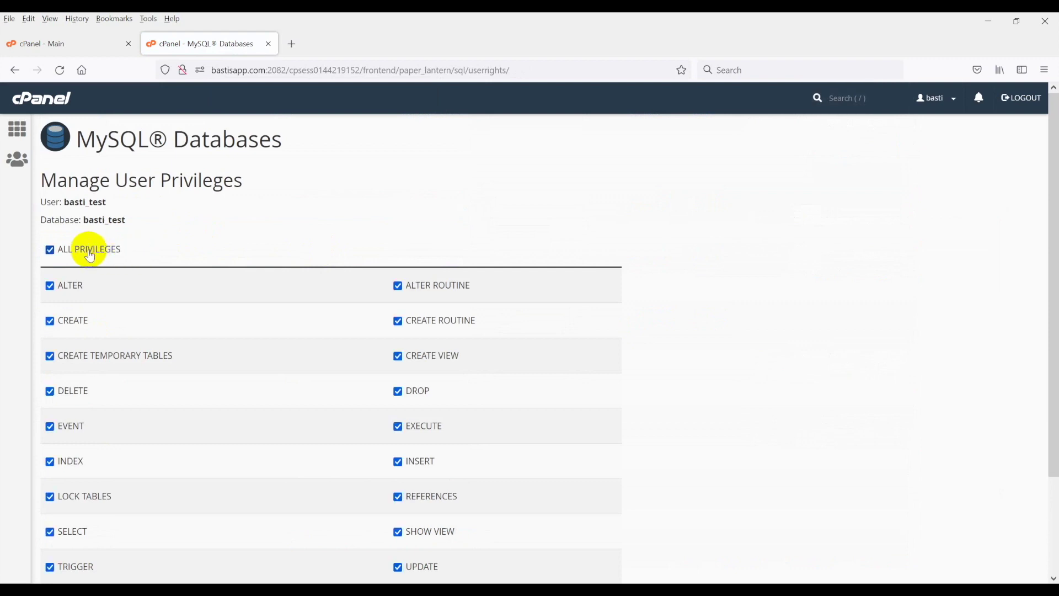
{"action": "scroll", "coordinate": [197, 237], "scroll_direction": "down", "scroll_amount": 2}
{"action": "left_click", "coordinate": [83, 489]}
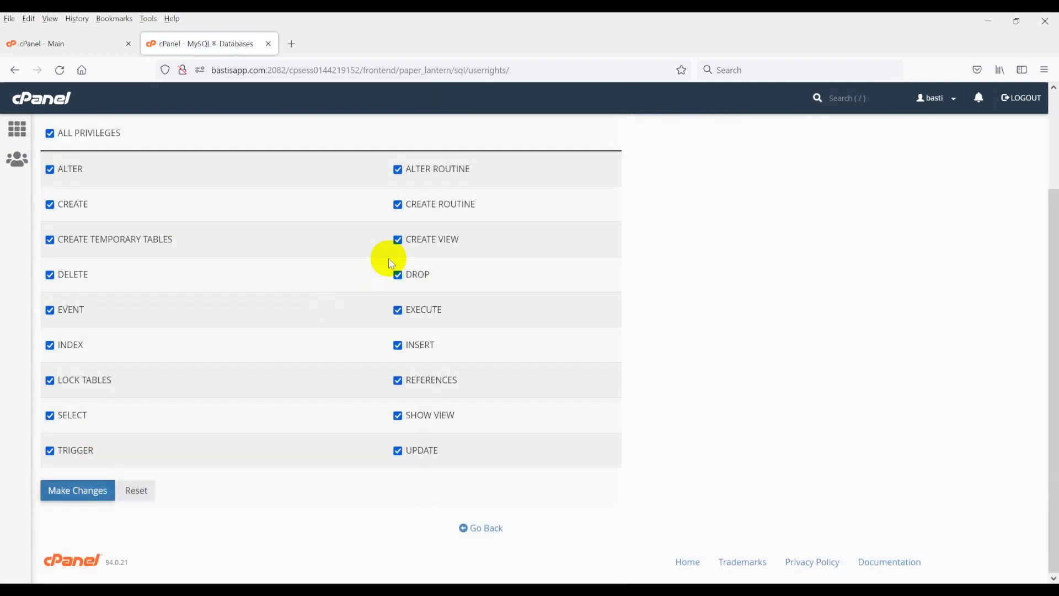
{"action": "scroll", "coordinate": [433, 303], "scroll_direction": "up", "scroll_amount": 2}
{"action": "scroll", "coordinate": [432, 303], "scroll_direction": "down", "scroll_amount": 2}
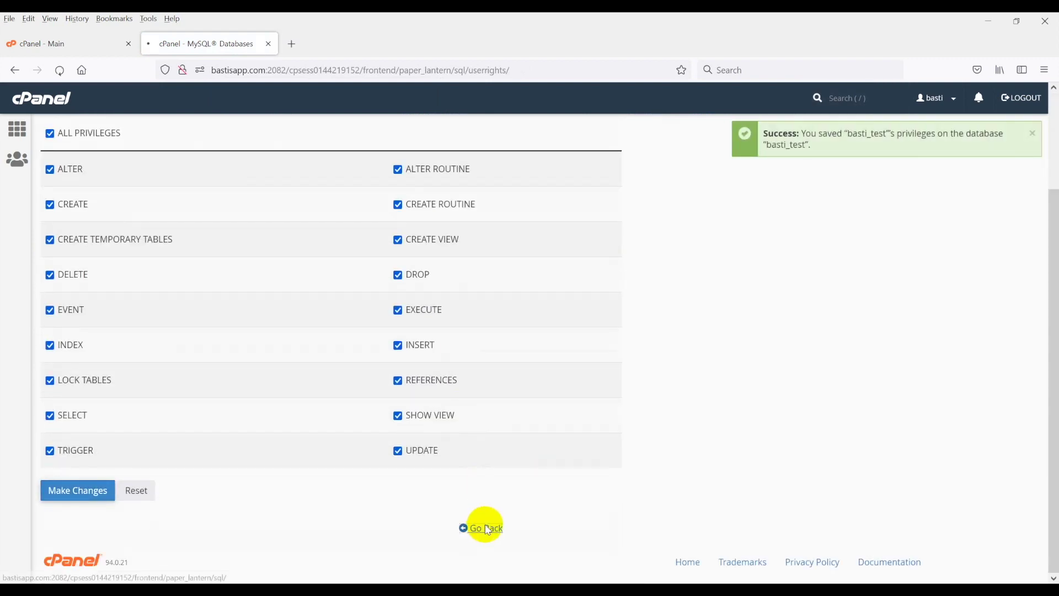
{"action": "left_click", "coordinate": [481, 528]}
Open File Manager in a new tab and enter public_html/test.bastisapp.com.
{"action": "left_click", "coordinate": [76, 44]}
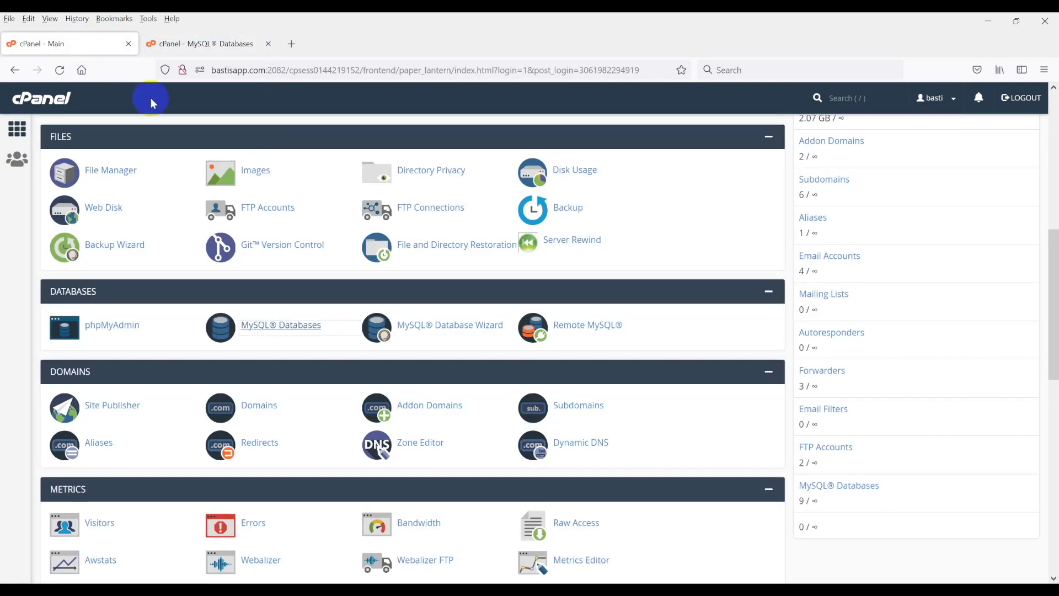
{"action": "scroll", "coordinate": [353, 193], "scroll_direction": "down", "scroll_amount": 2}
{"action": "scroll", "coordinate": [259, 249], "scroll_direction": "up", "scroll_amount": 4}
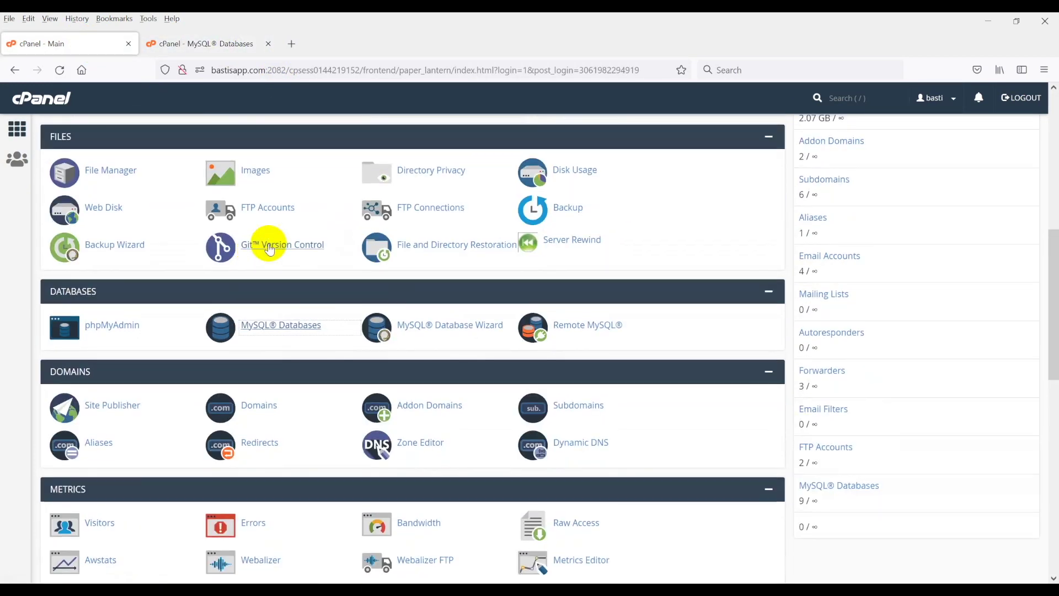
{"action": "right_click", "coordinate": [110, 290]}
{"action": "left_click", "coordinate": [141, 300]}
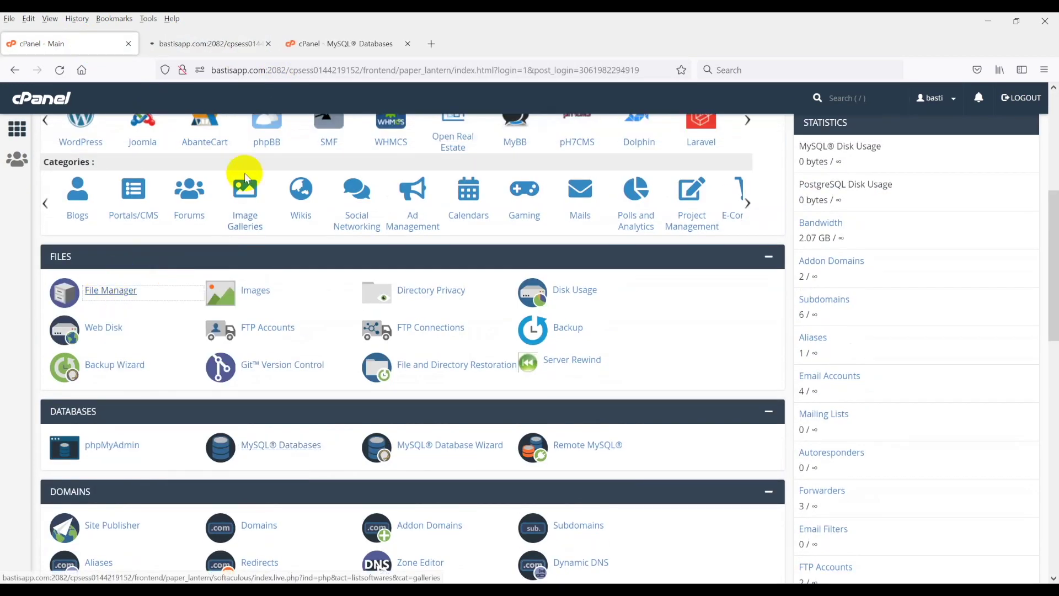
{"action": "left_click", "coordinate": [237, 44]}
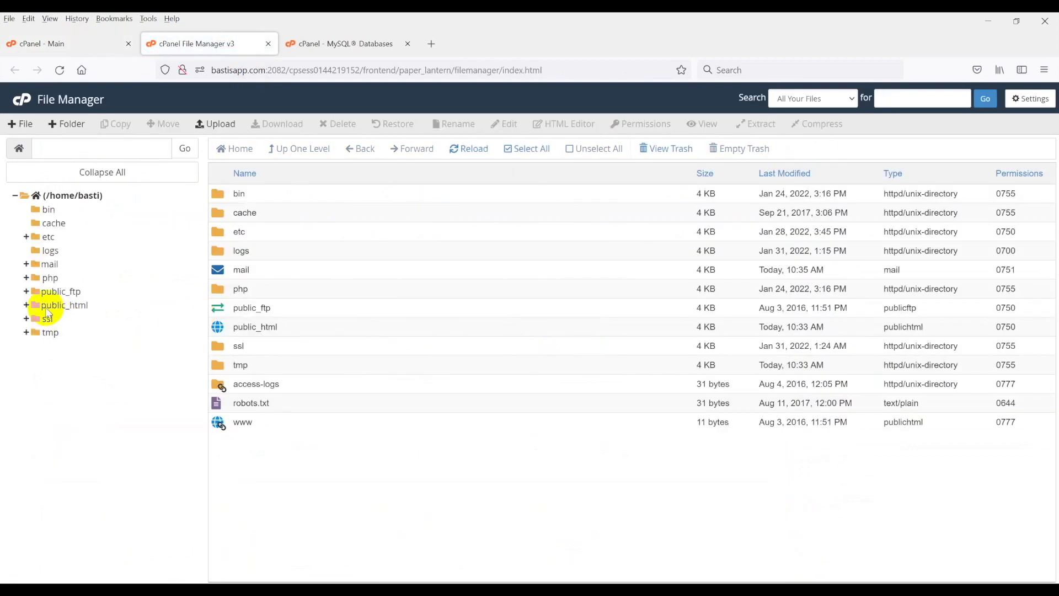
{"action": "left_click", "coordinate": [48, 306]}
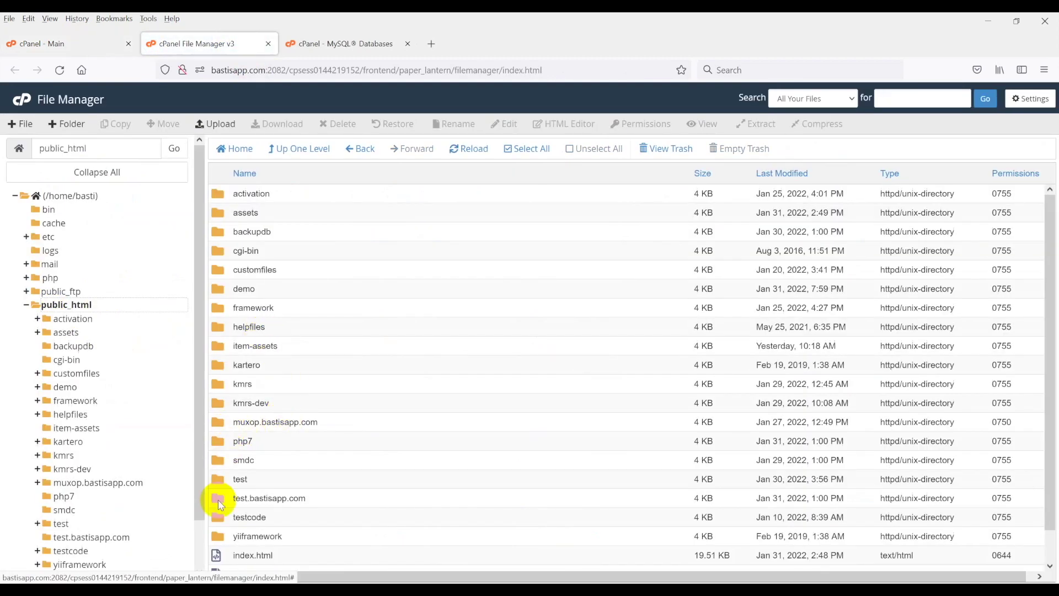
{"action": "double_click", "coordinate": [221, 503]}
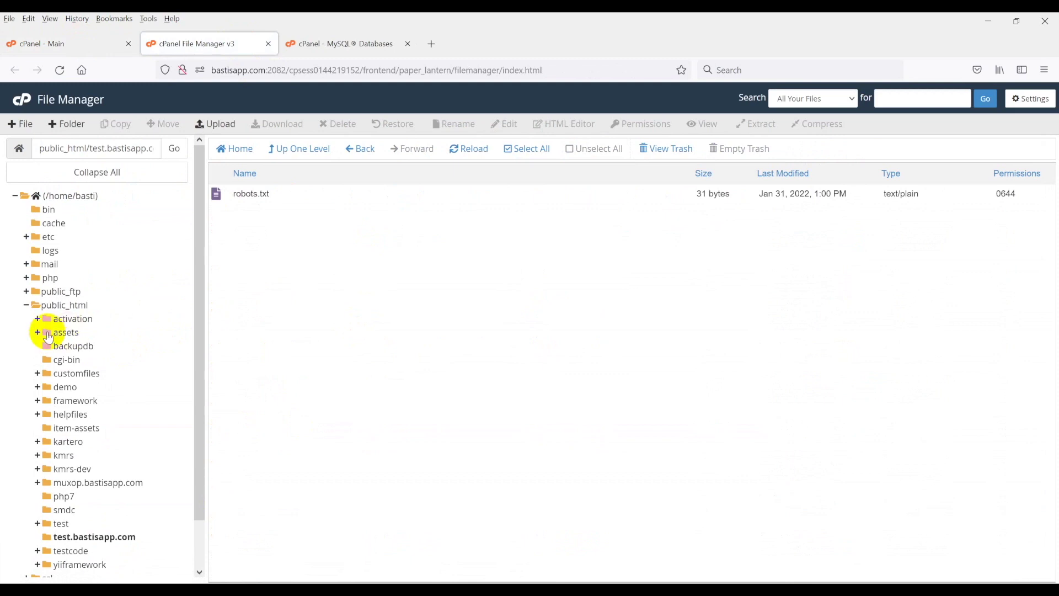
{"action": "left_click", "coordinate": [24, 307]}
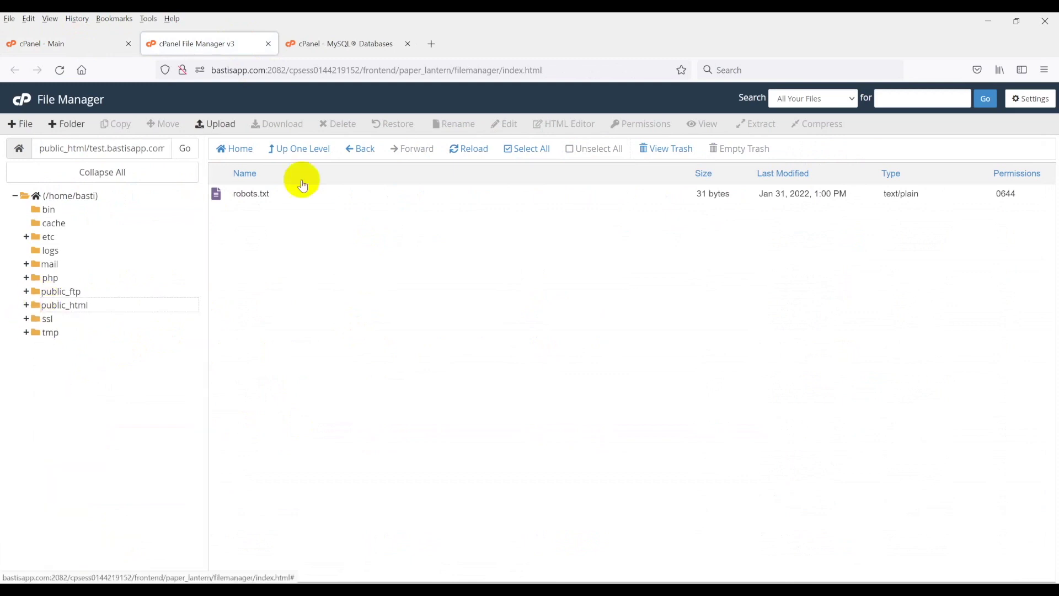
{"action": "left_click", "coordinate": [215, 123]}
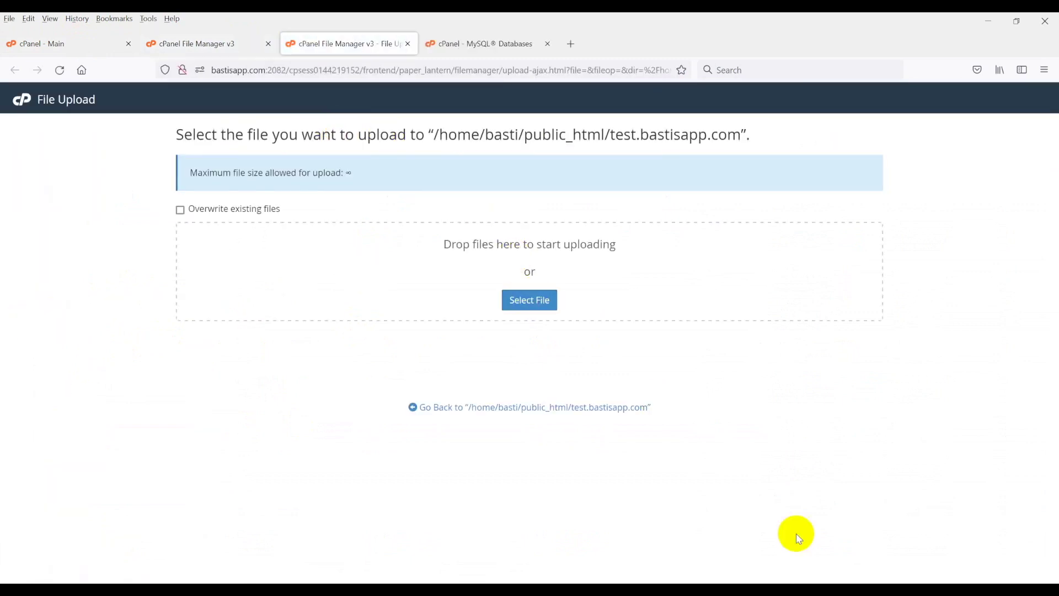
Upload install.zip (70.59 MB) into test.bastisapp.com and return to the file listing.
{"action": "left_click", "coordinate": [534, 298]}
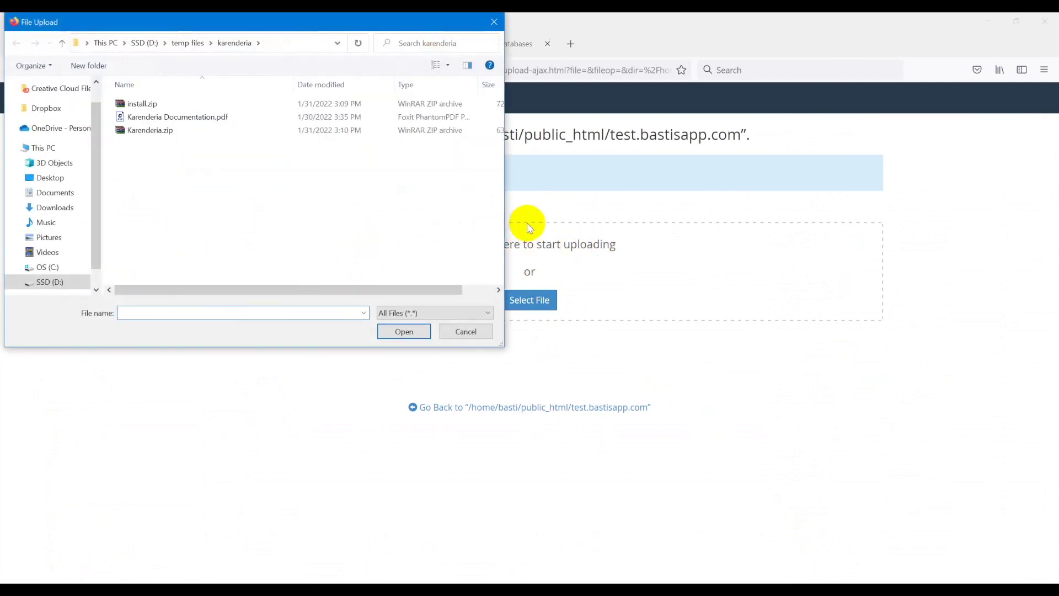
{"action": "left_click", "coordinate": [154, 105]}
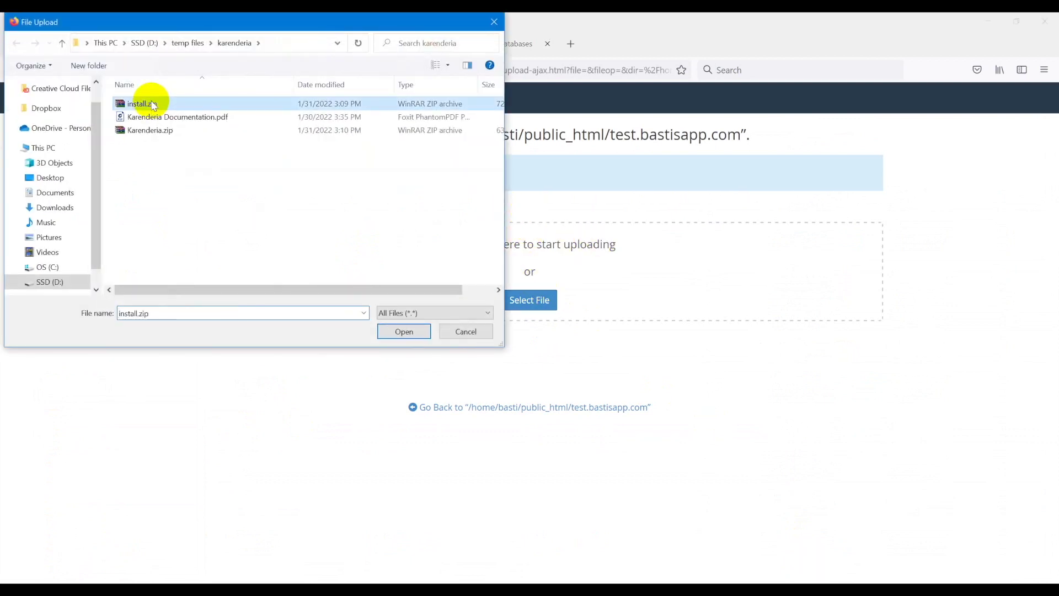
{"action": "left_click", "coordinate": [404, 332]}
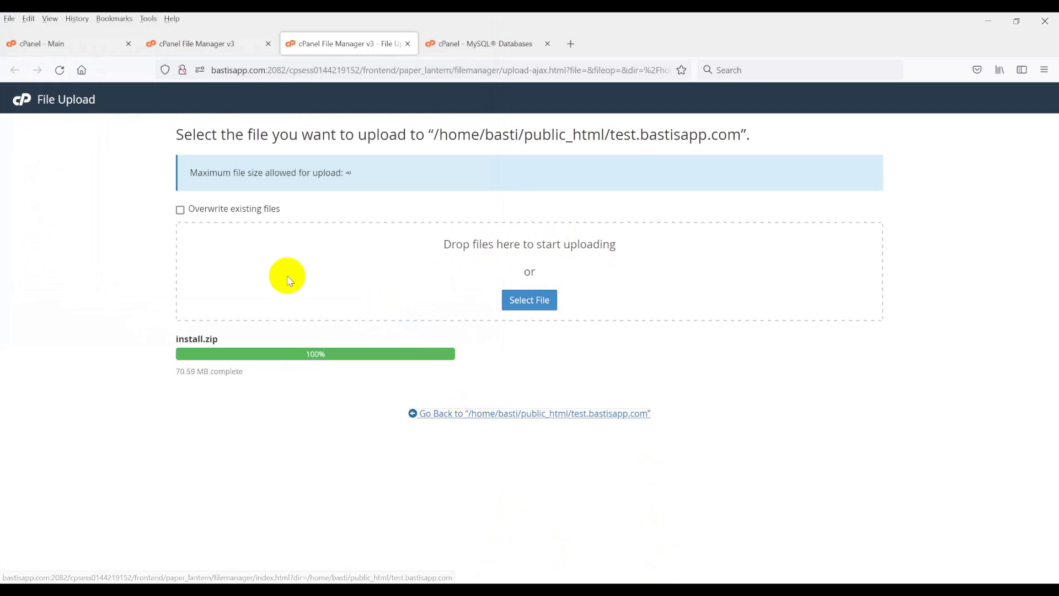
{"action": "left_click", "coordinate": [454, 414]}
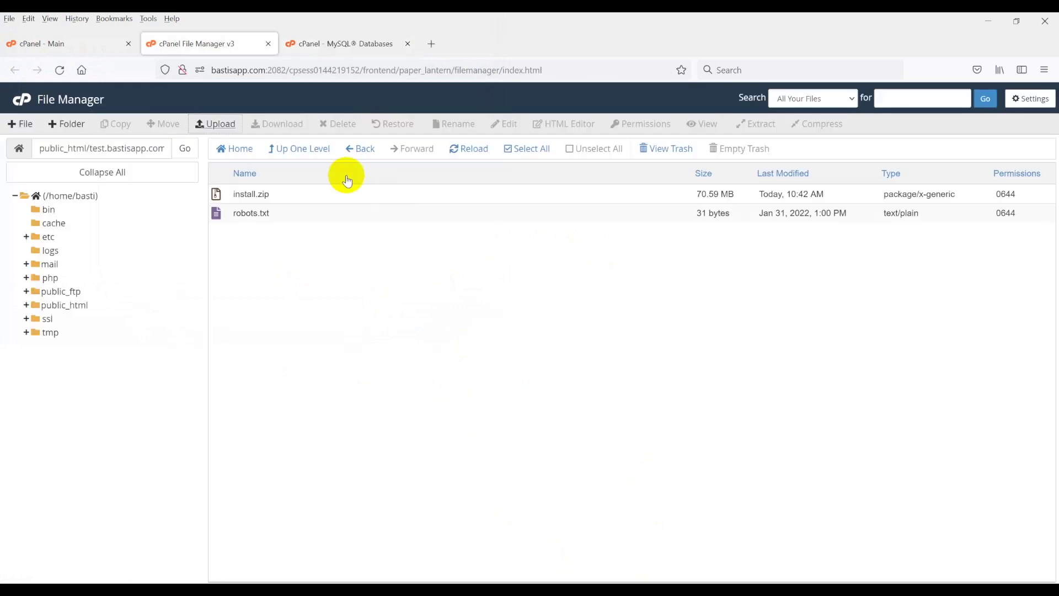
Extract install.zip in place, unpacking assets, backoffice, protected, karenderia.sql and index.php.
{"action": "left_click", "coordinate": [252, 193]}
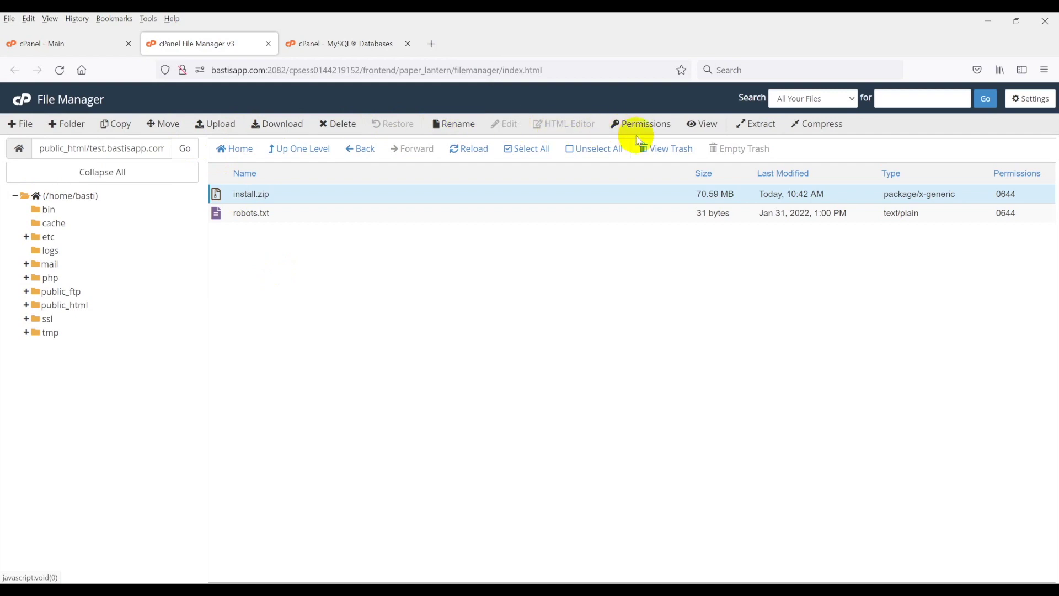
{"action": "left_click", "coordinate": [765, 132]}
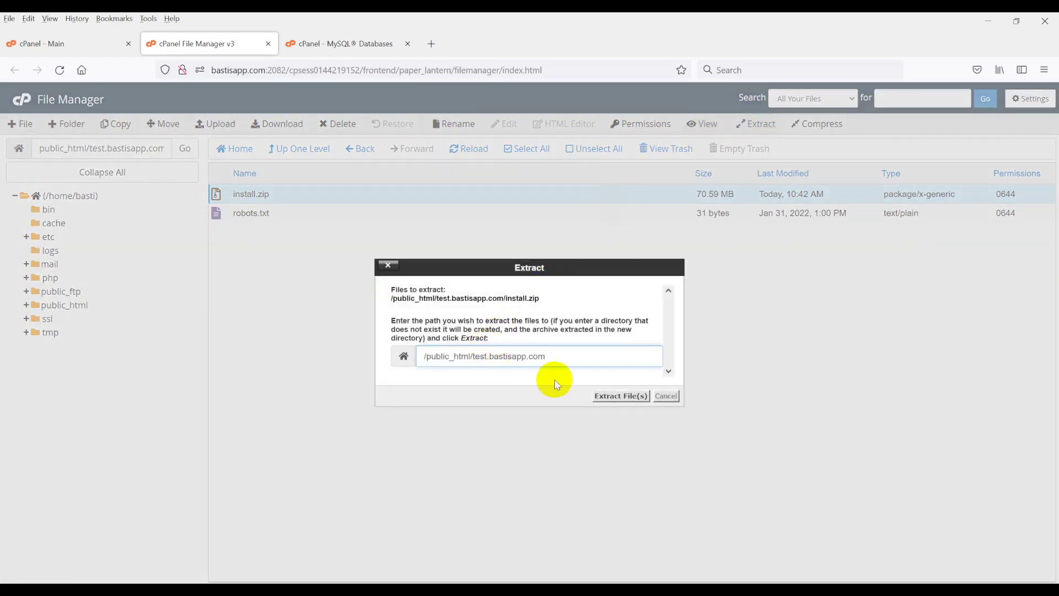
{"action": "left_click", "coordinate": [621, 396]}
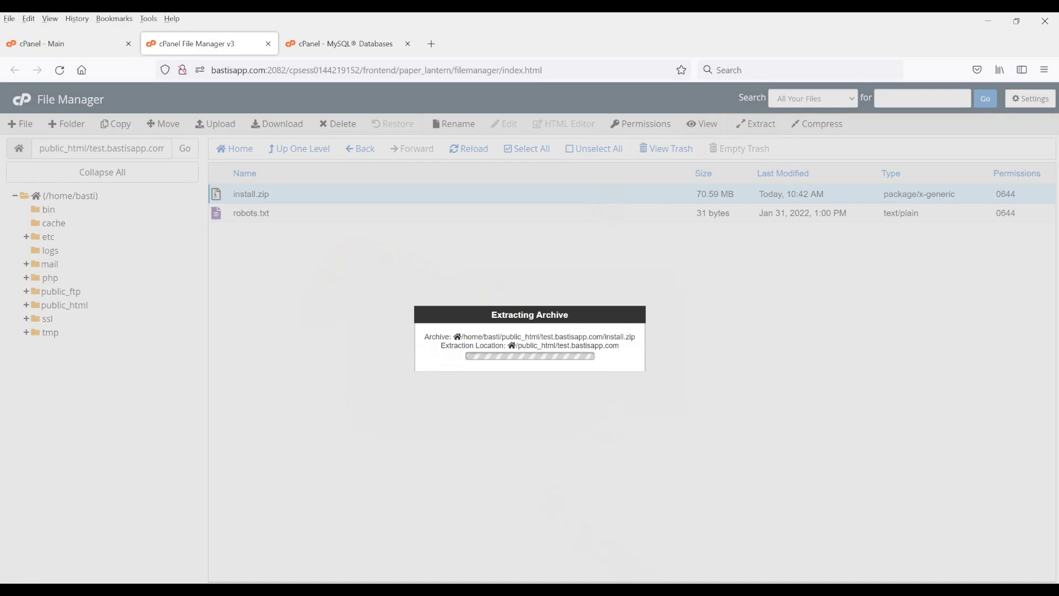
{"action": "left_click", "coordinate": [729, 460]}
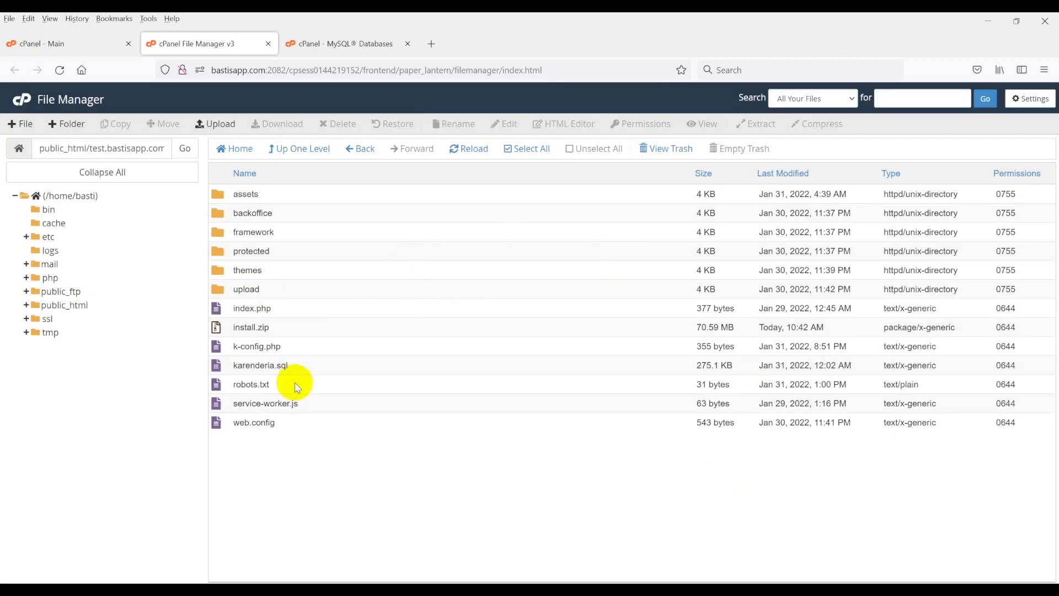
Open k-config.php in the File Manager editor and locate the empty DB values.
{"action": "left_click", "coordinate": [254, 346]}
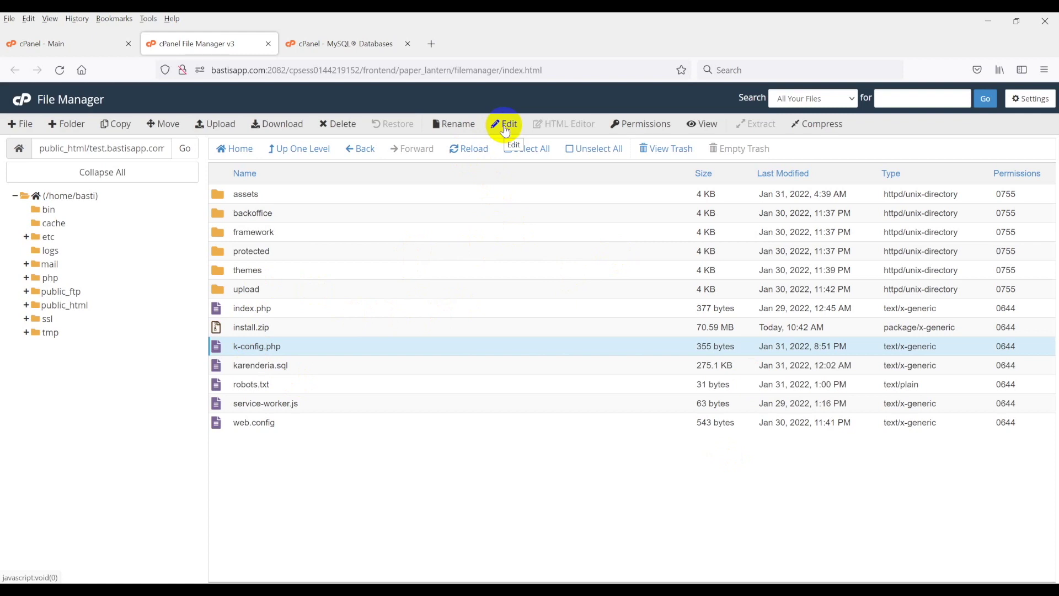
{"action": "left_click", "coordinate": [504, 124]}
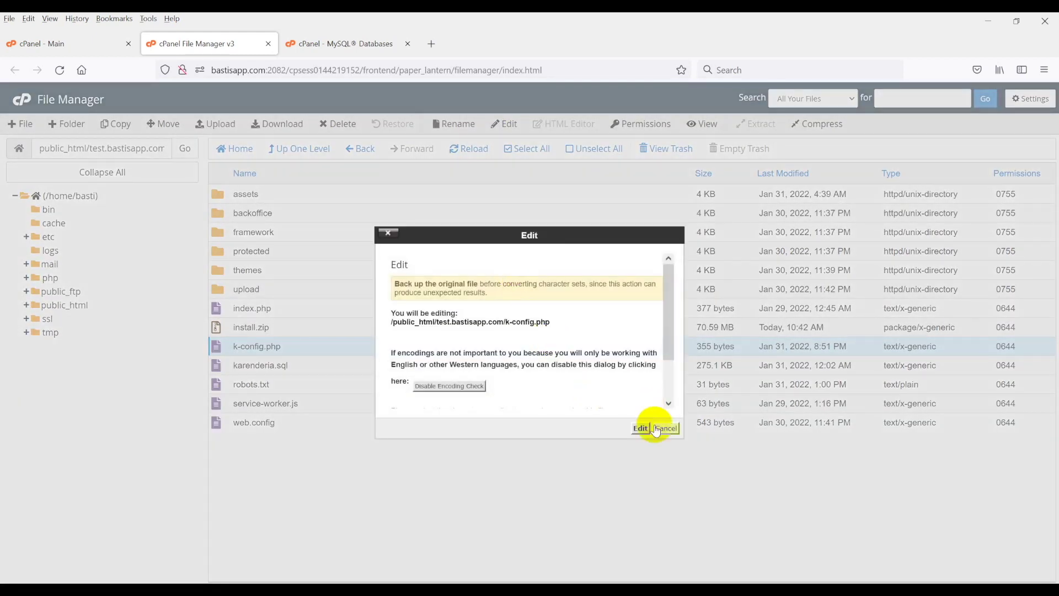
{"action": "left_click", "coordinate": [641, 429]}
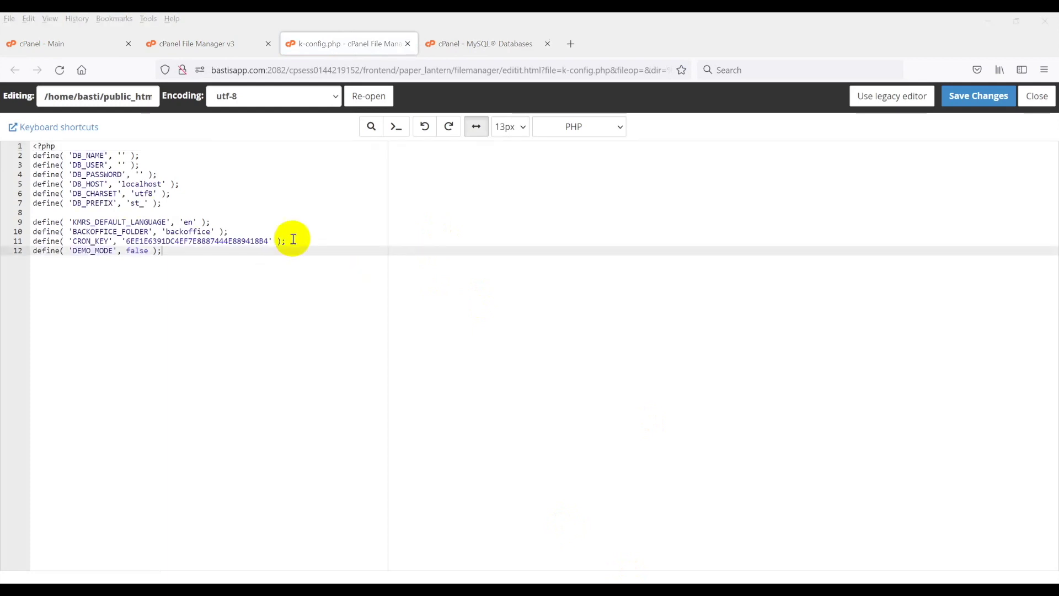
{"action": "left_click", "coordinate": [203, 165]}
{"action": "left_click", "coordinate": [165, 147]}
{"action": "left_click", "coordinate": [118, 155]}
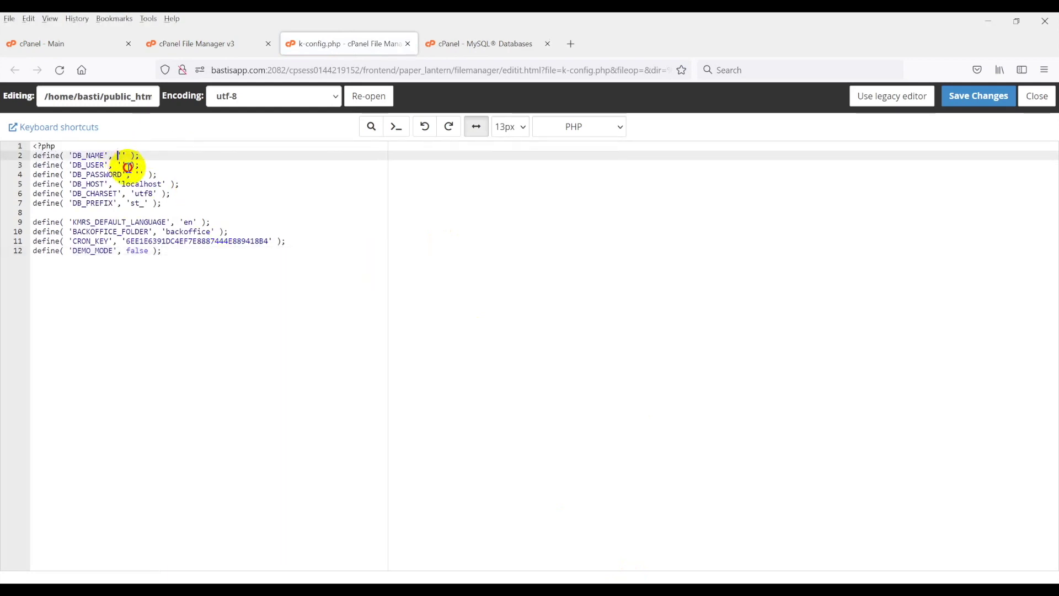
{"action": "left_click", "coordinate": [128, 167]}
{"action": "left_click", "coordinate": [138, 175]}
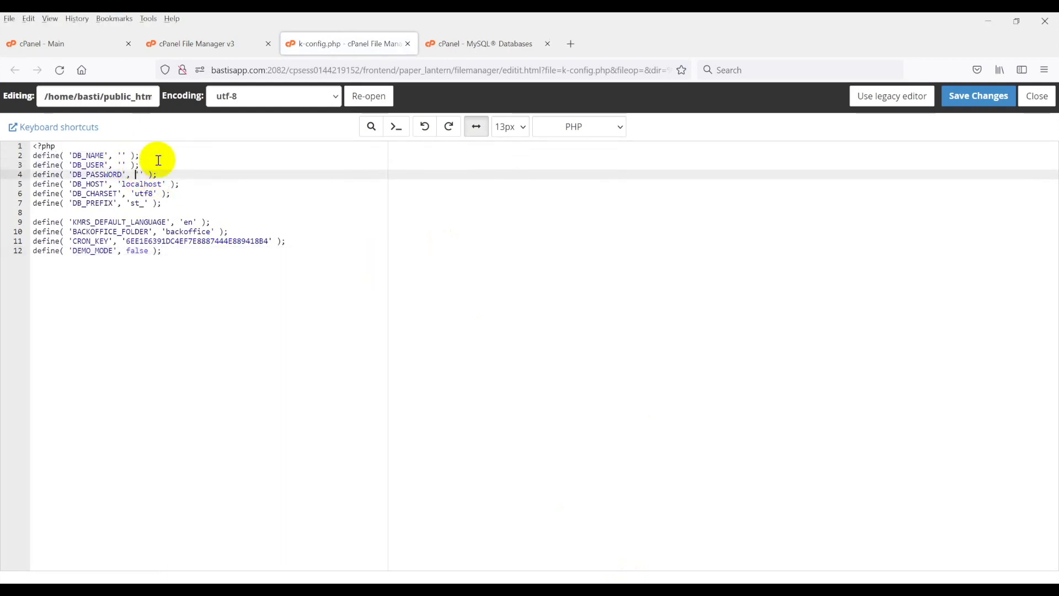
Paste the database name and database user from the notes into lines 2 and 3.
{"action": "left_click", "coordinate": [191, 587]}
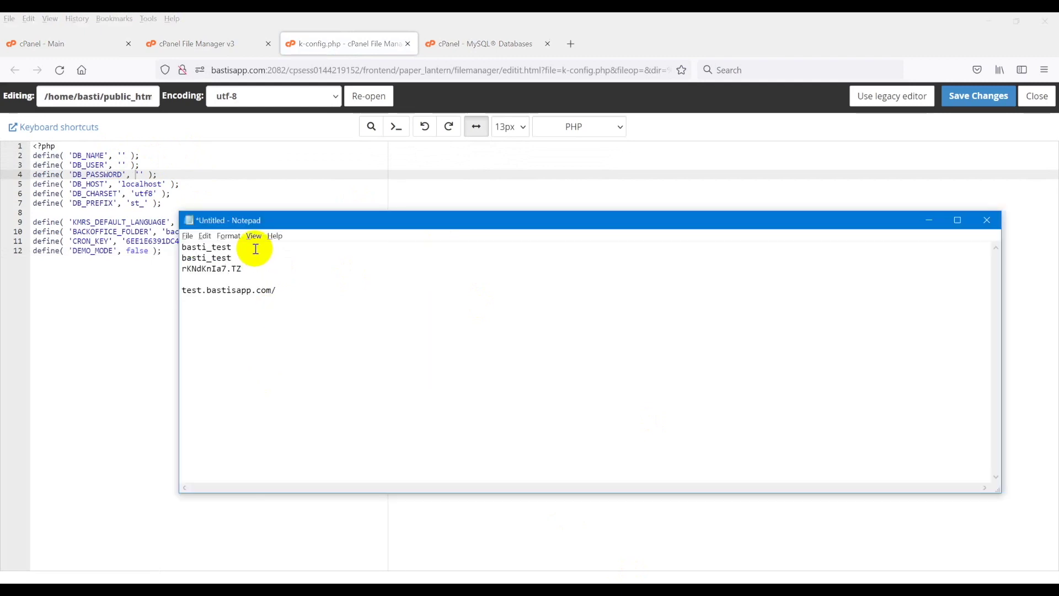
{"action": "left_click", "coordinate": [187, 177]}
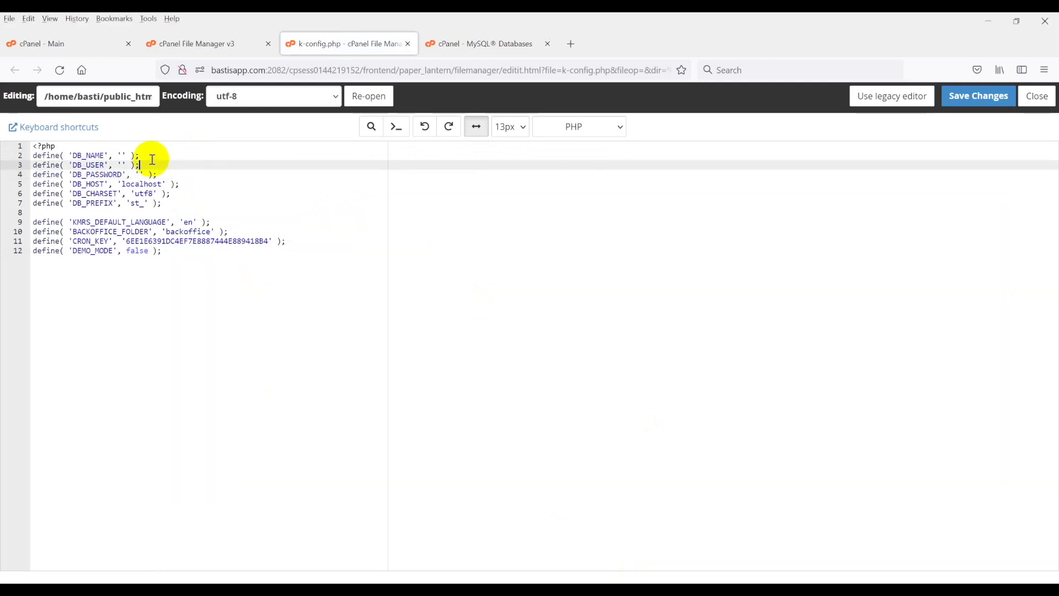
{"action": "left_click", "coordinate": [122, 156]}
{"action": "type", "text": "basti_test"}
{"action": "left_click", "coordinate": [123, 165]}
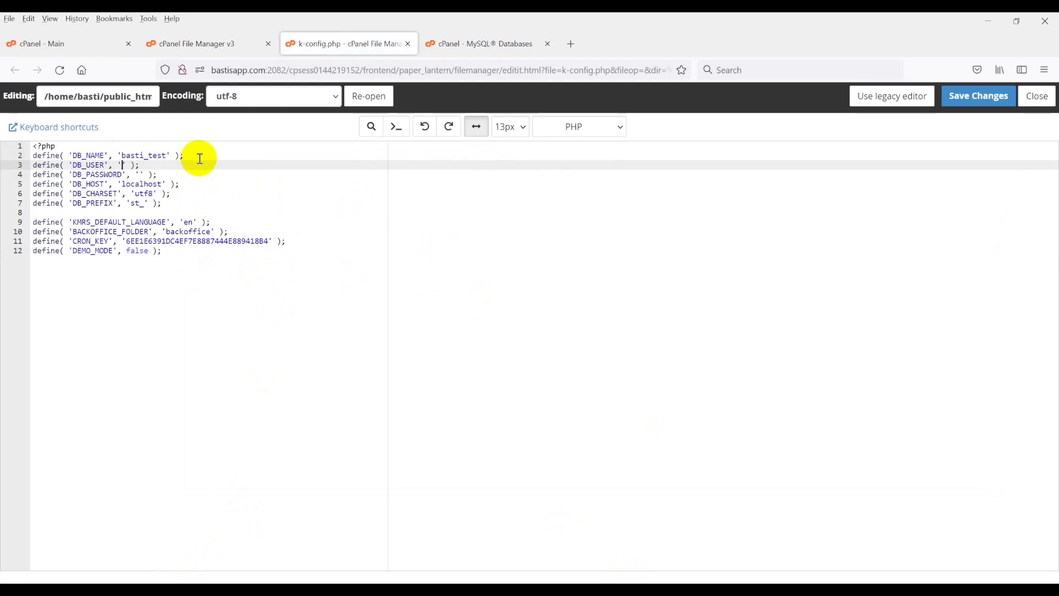
{"action": "type", "text": "basti_test"}
Paste the database password into line 4 and save k-config.php.
{"action": "left_click", "coordinate": [191, 587]}
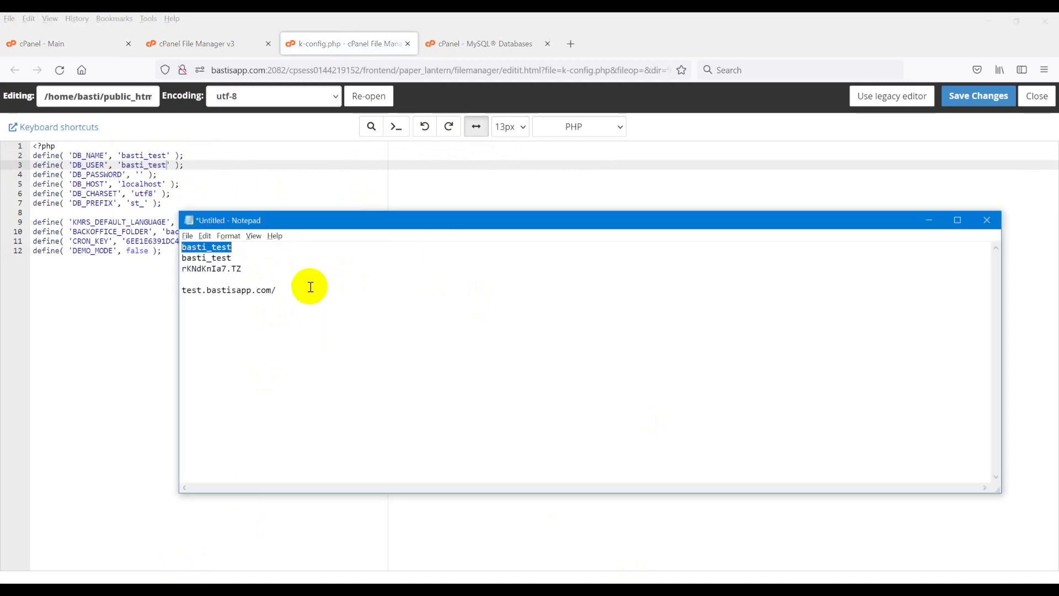
{"action": "left_click", "coordinate": [284, 272]}
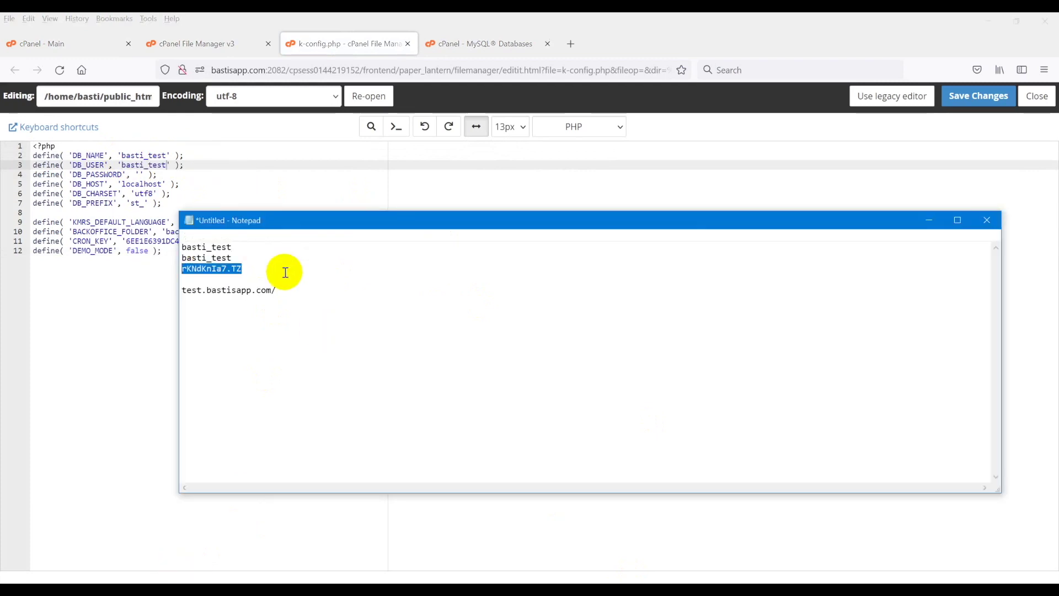
{"action": "left_click", "coordinate": [166, 171]}
{"action": "left_click", "coordinate": [139, 175]}
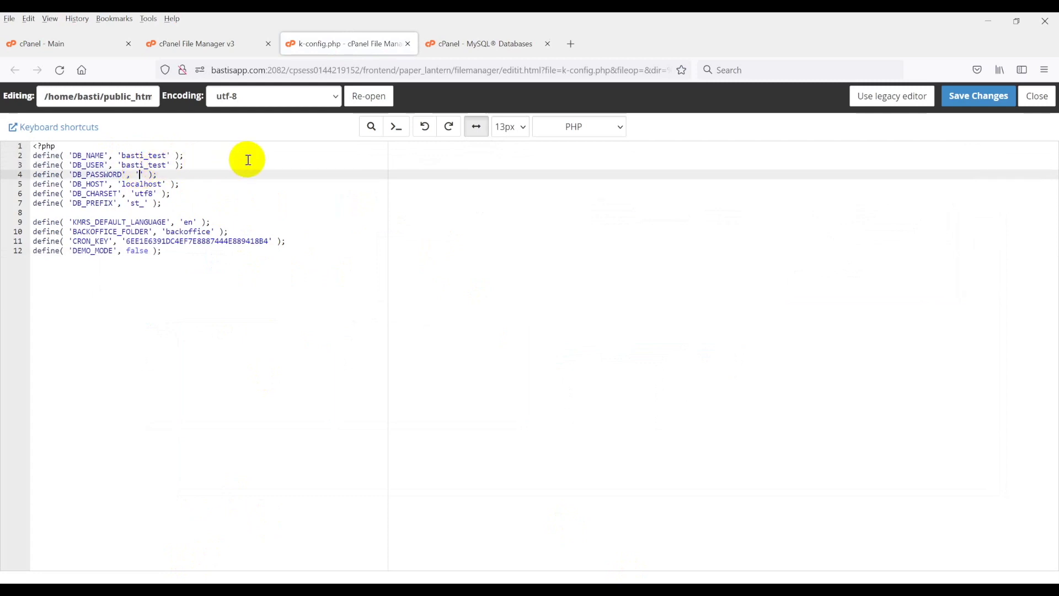
{"action": "key", "text": "ctrl+v"}
{"action": "left_click", "coordinate": [966, 97]}
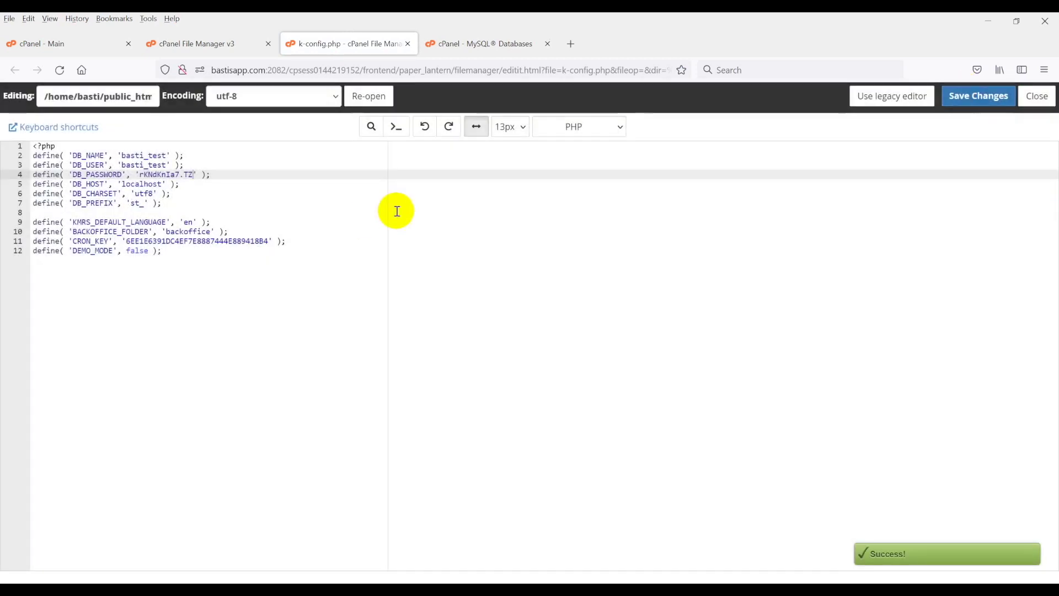
{"action": "left_click", "coordinate": [497, 287]}
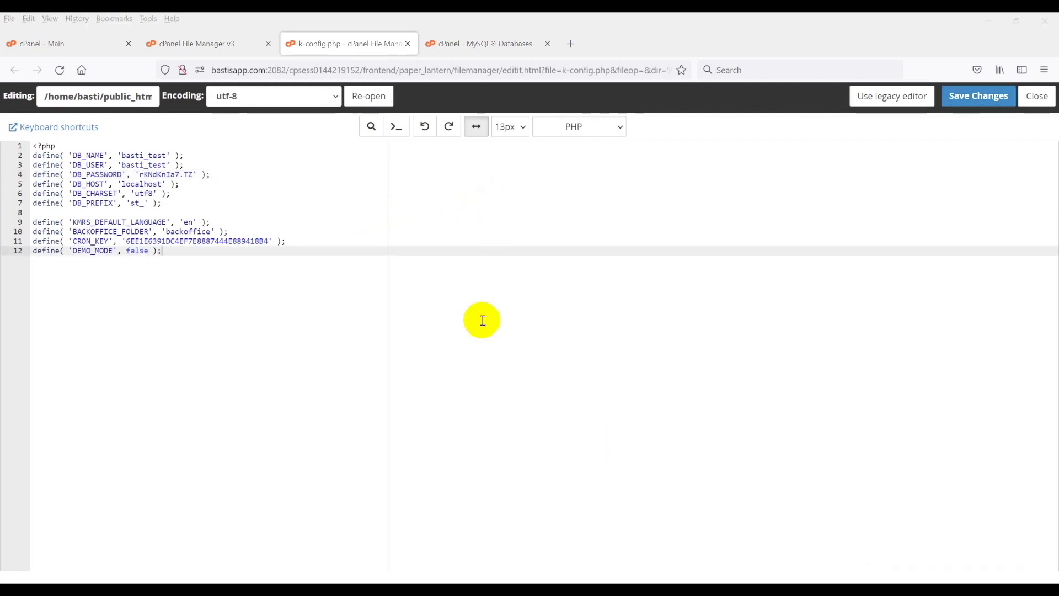
{"action": "left_click", "coordinate": [501, 182]}
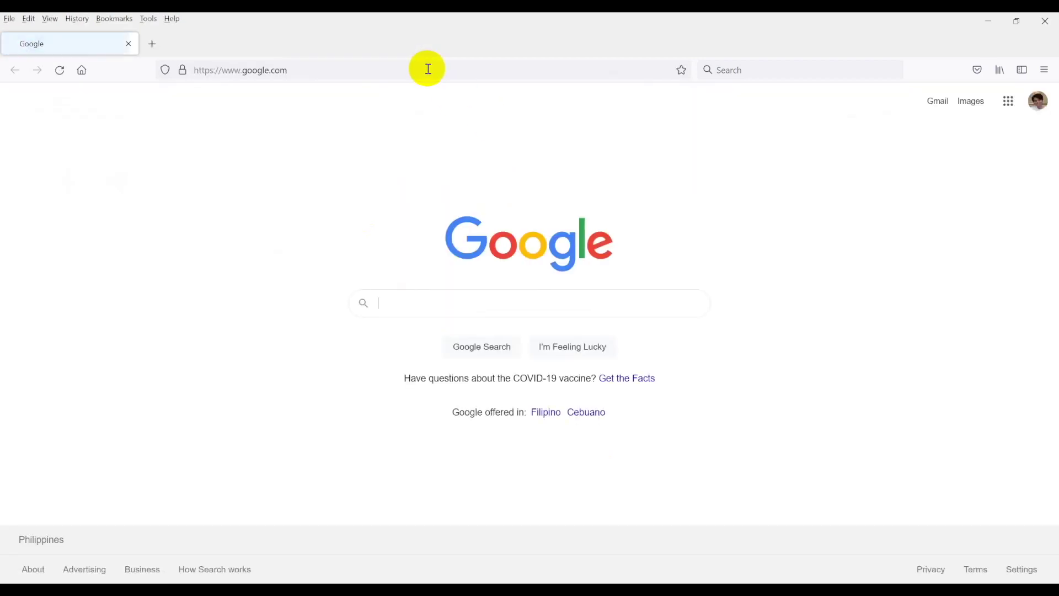
{"action": "left_click", "coordinate": [425, 66]}
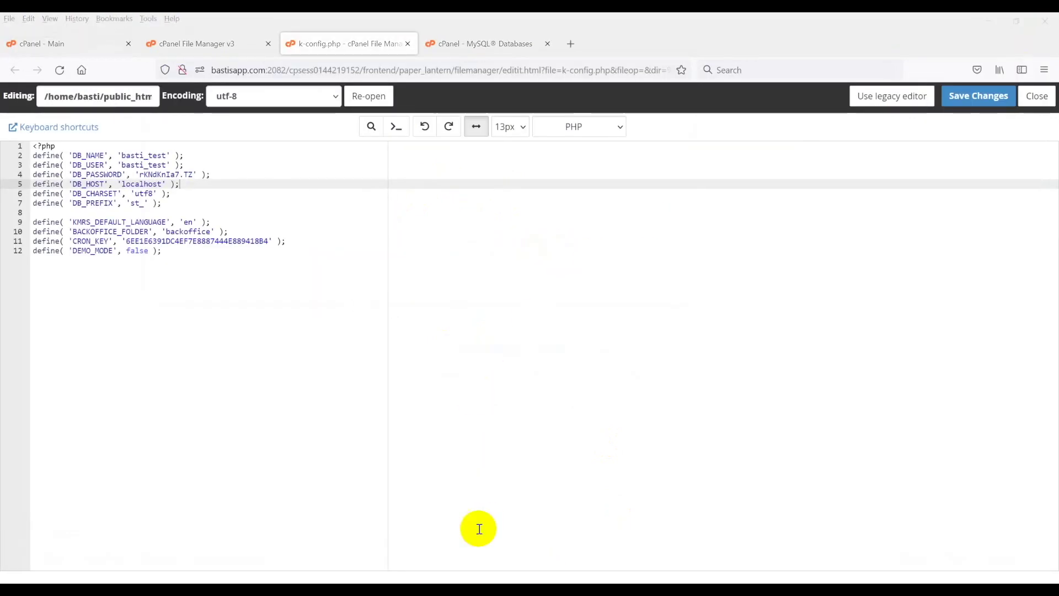
{"action": "left_click", "coordinate": [504, 543]}
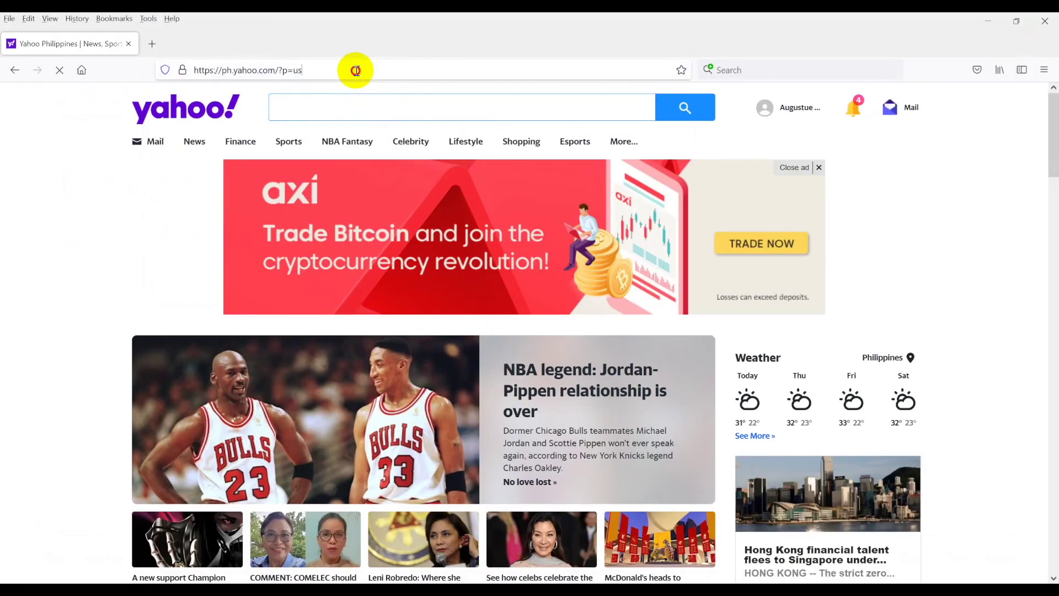
Load test.bastisapp.com/backoffice/install in Firefox.
{"action": "left_click", "coordinate": [411, 65]}
{"action": "type", "text": "http://test.bastisapp.com/backoffice/install"}
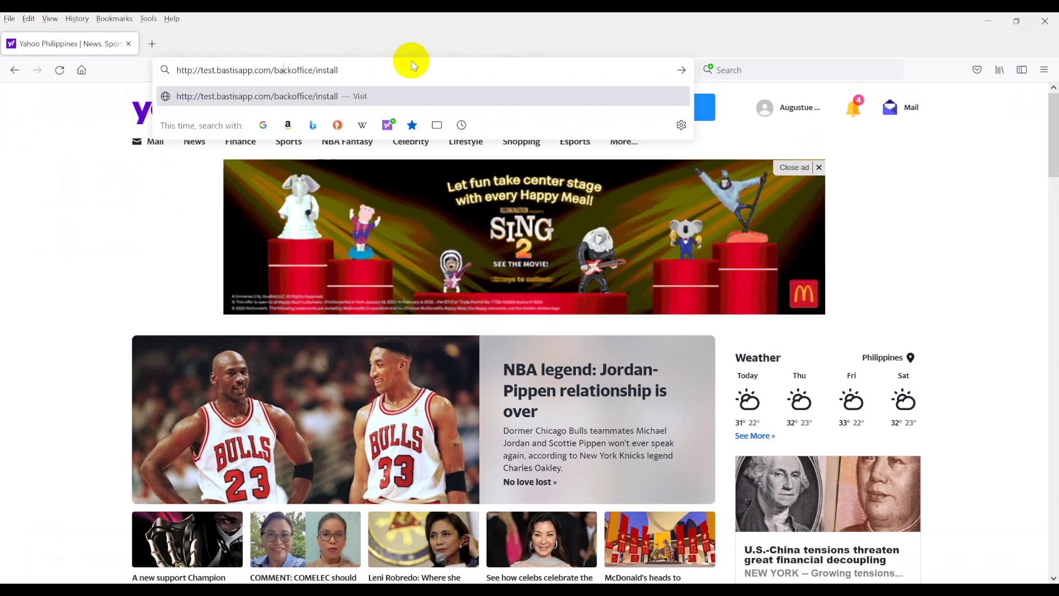
{"action": "key", "text": "ctrl+shift+Left"}
{"action": "key", "text": "ctrl+shift+Left"}
{"action": "key", "text": "BackSpace"}
{"action": "type", "text": "backoffice/ins"}
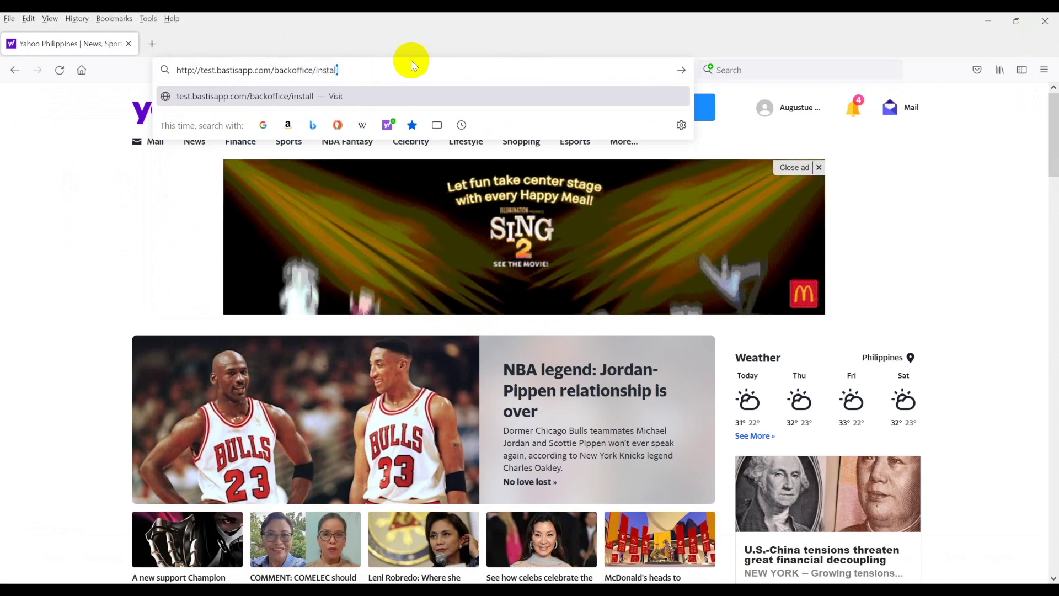
{"action": "key", "text": "Return"}
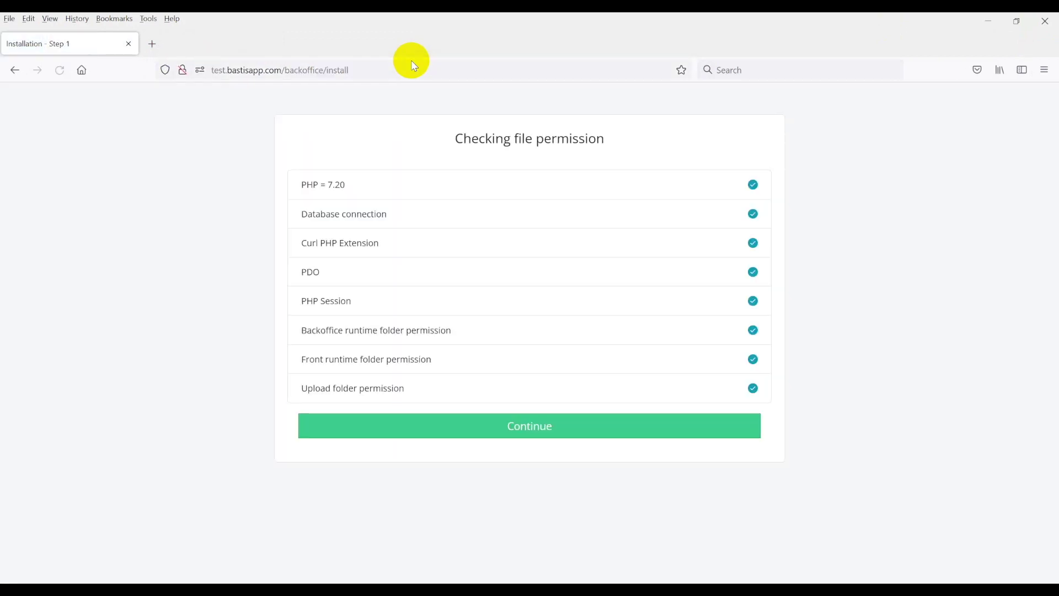
Pass the permission checks and import the Karenderia SQL tables.
{"action": "left_click", "coordinate": [527, 431]}
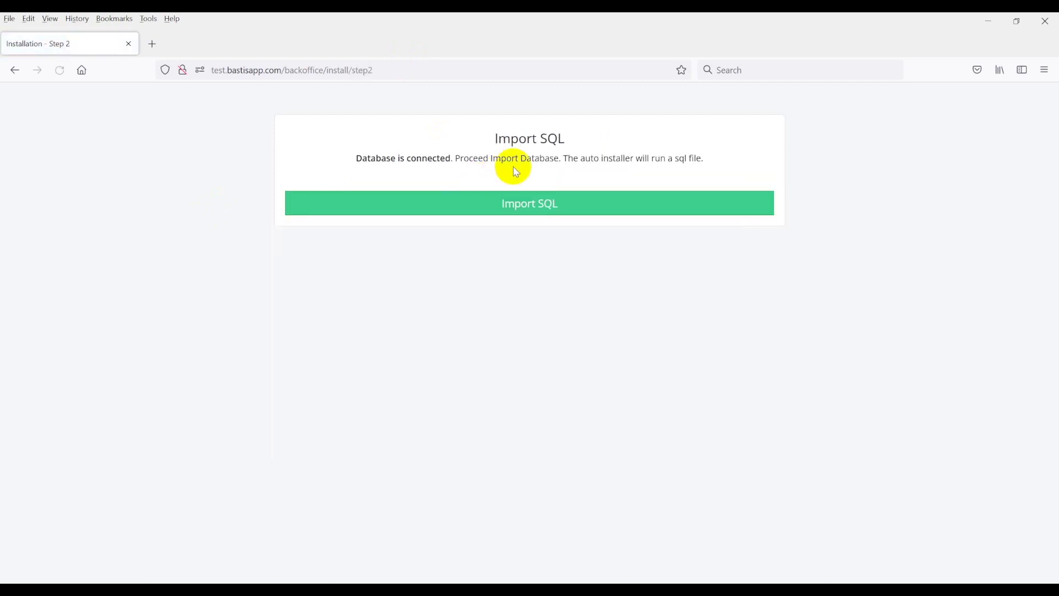
{"action": "left_click", "coordinate": [520, 212]}
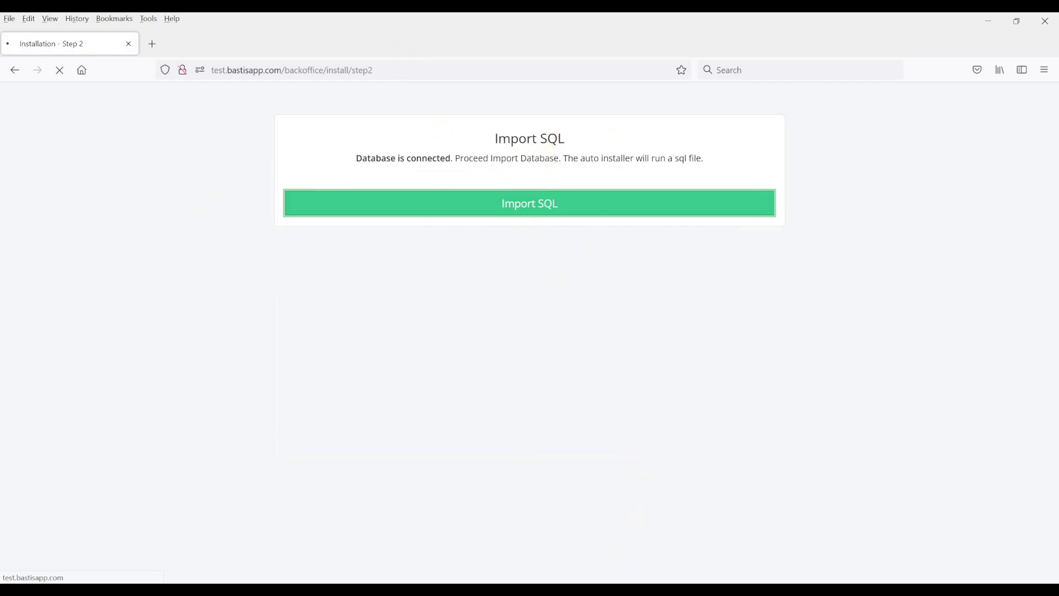
{"action": "scroll", "coordinate": [374, 213], "scroll_direction": "down", "scroll_amount": 2}
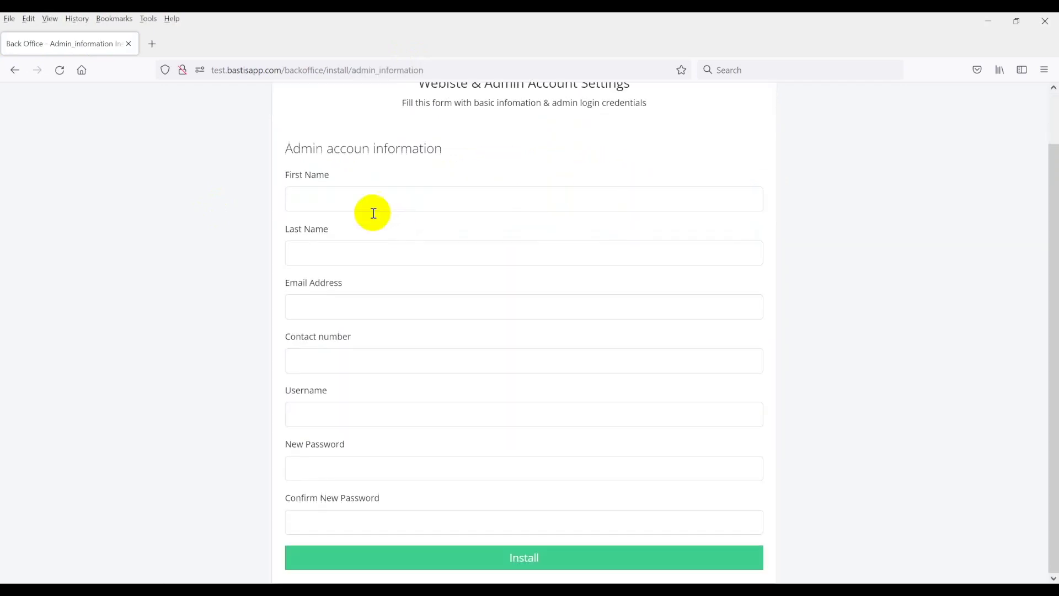
Enter admin first and last name 'test', the suggested e-mail, and a dummy contact number.
{"action": "left_click", "coordinate": [368, 193]}
{"action": "type", "text": "test"}
{"action": "key", "text": "Tab"}
{"action": "type", "text": "test"}
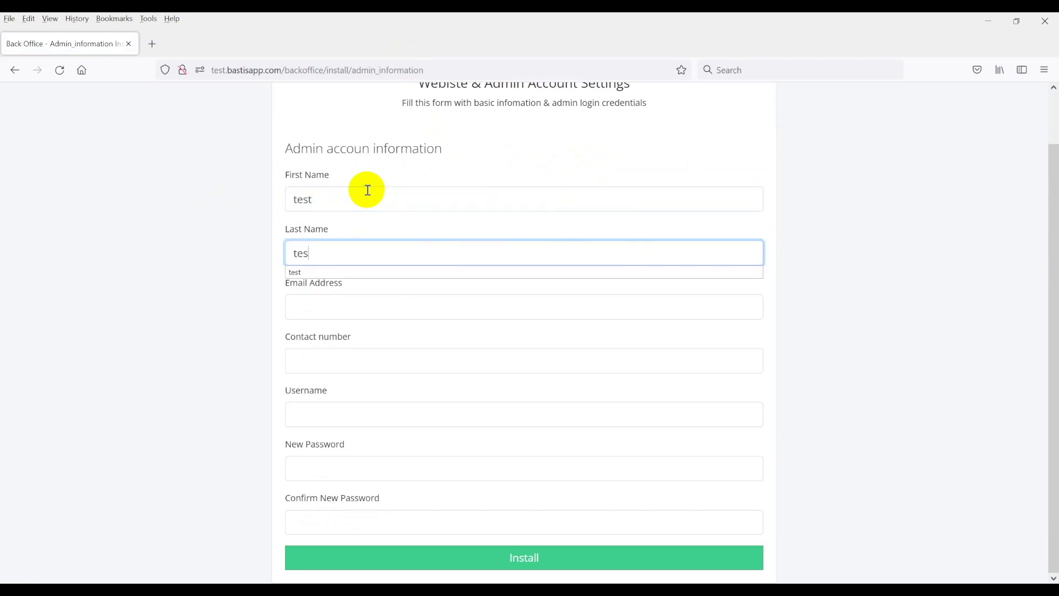
{"action": "key", "text": "Tab"}
{"action": "key", "text": "Down"}
{"action": "key", "text": "Return"}
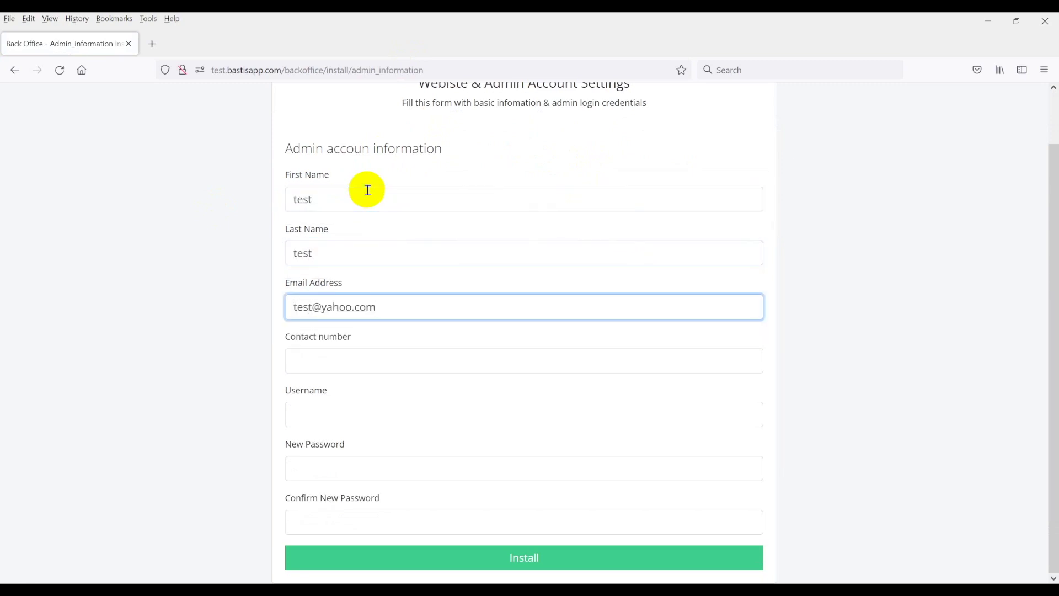
{"action": "key", "text": "Tab"}
{"action": "type", "text": "11111111111"}
Fill the admin username and password from the saved login, confirm the password, and install.
{"action": "left_click", "coordinate": [346, 418]}
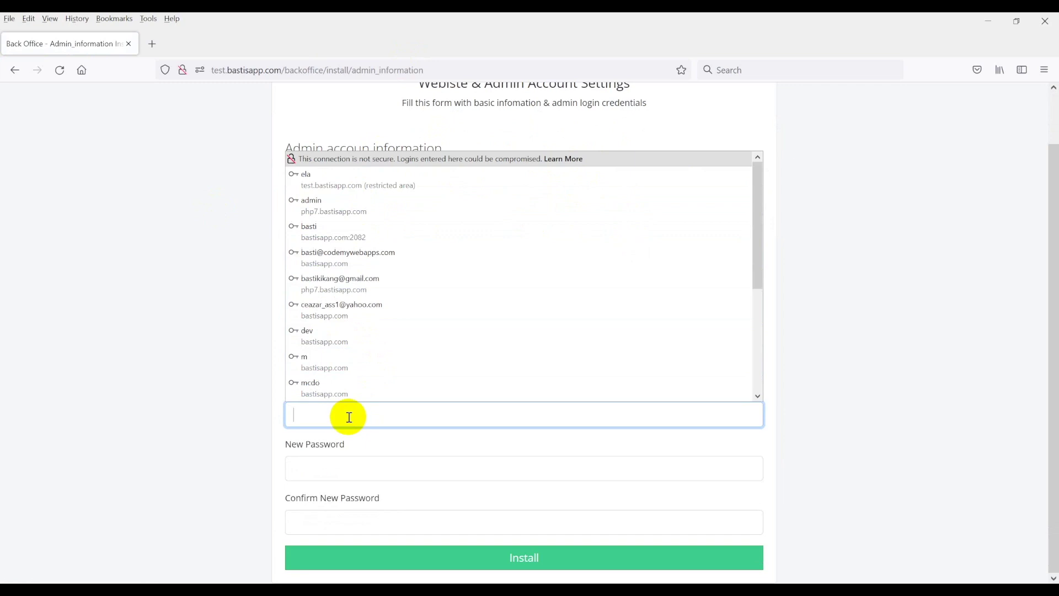
{"action": "type", "text": "ad"}
{"action": "left_click", "coordinate": [334, 454]}
{"action": "double_click", "coordinate": [350, 425]}
{"action": "left_click", "coordinate": [347, 522]}
{"action": "type", "text": "admin"}
{"action": "left_click", "coordinate": [193, 397]}
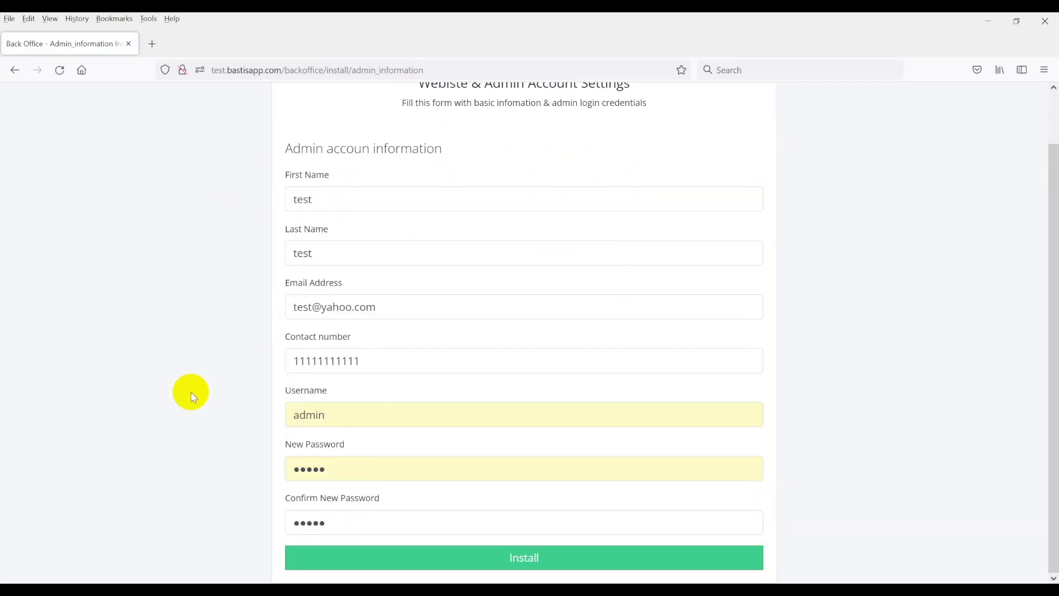
{"action": "left_click", "coordinate": [490, 563]}
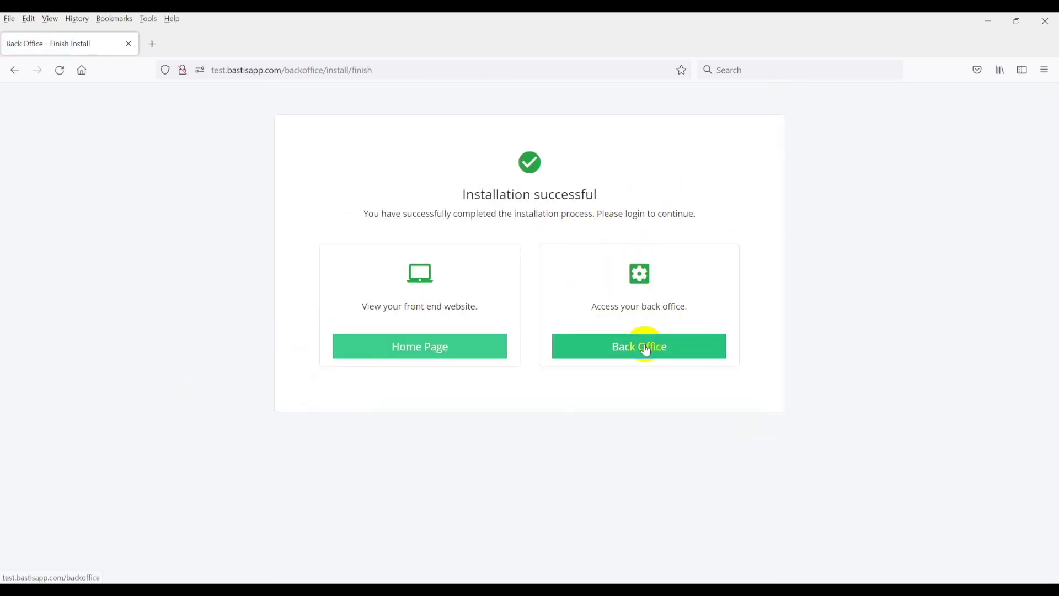
Open the installer's Home Page link in a new tab to view the Karenderia Multiple Restaurant front end.
{"action": "right_click", "coordinate": [420, 350]}
{"action": "left_click", "coordinate": [437, 359]}
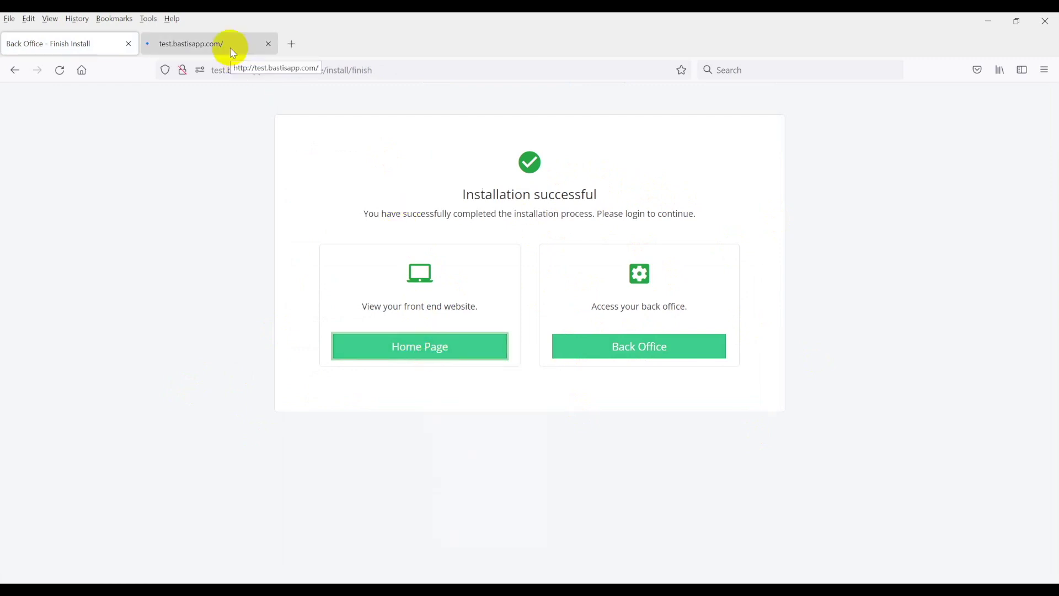
{"action": "left_click", "coordinate": [234, 53]}
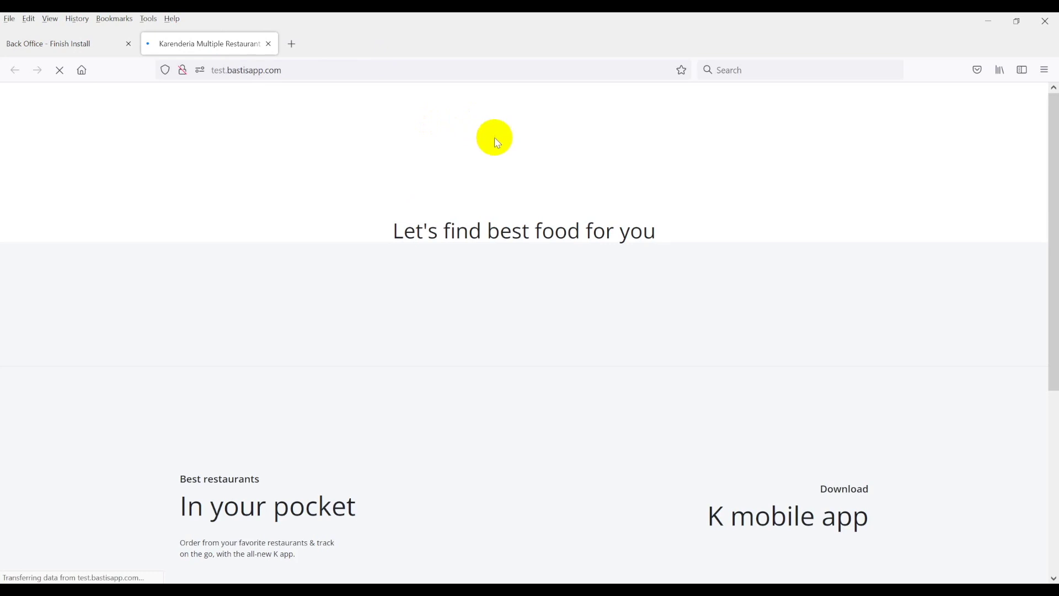